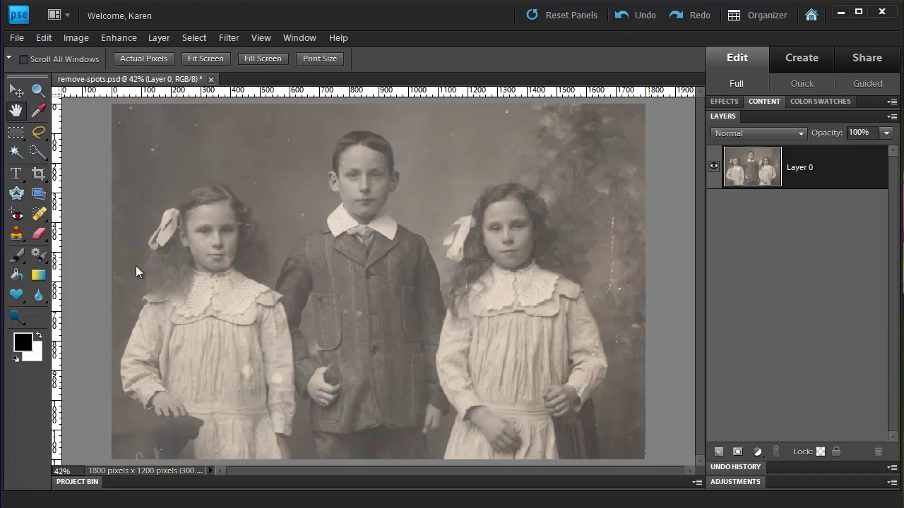
# Step: Choose the Spot Healing Brush, duplicate Layer 0, and add a new empty layer above the copy
pyautogui.click(38, 92)
pyautogui.moveTo(292, 114); pyautogui.dragTo(578, 302)
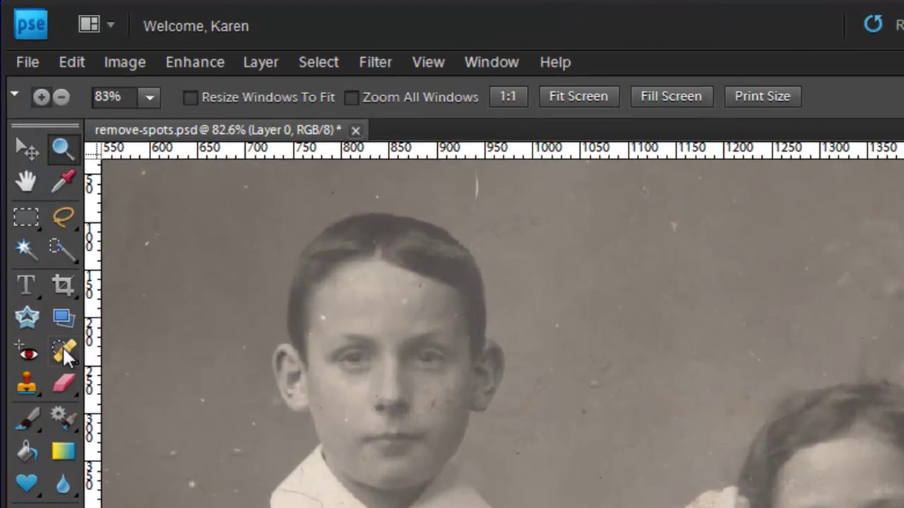
pyautogui.click(65, 351)
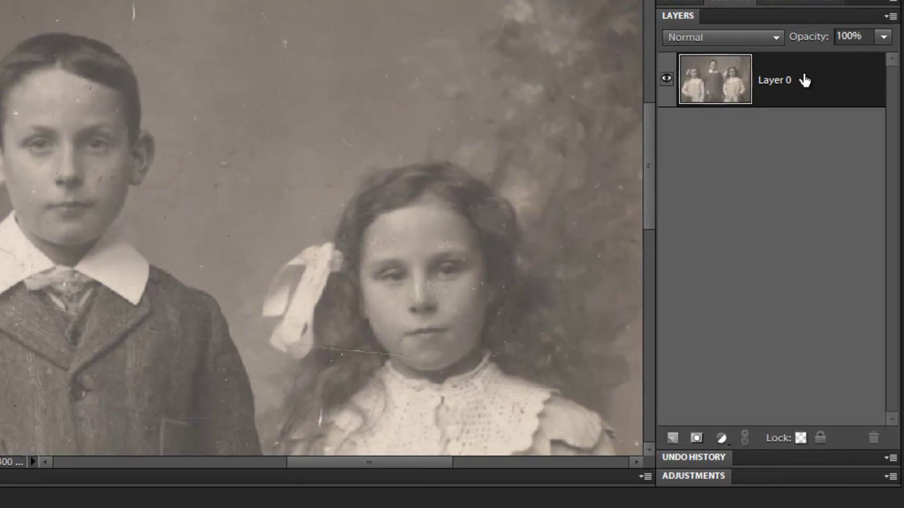
pyautogui.moveTo(710, 88); pyautogui.dragTo(672, 441)
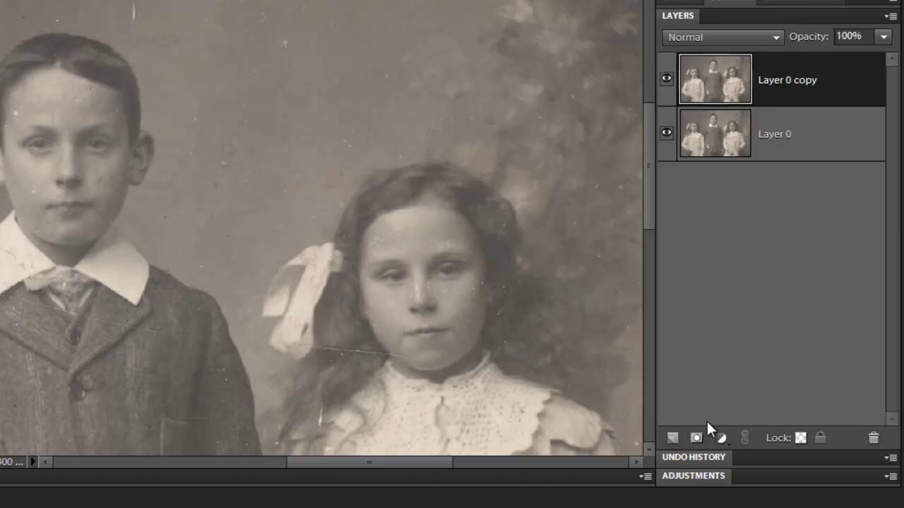
pyautogui.click(672, 439)
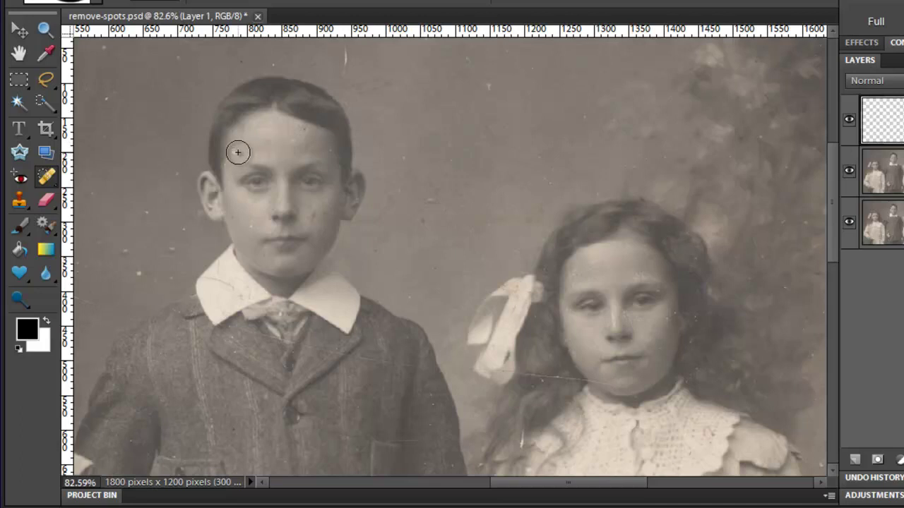
# Step: Shrink the Spot Healing Brush to slightly larger than the blemishes and heal the spots on the boy's forehead, cheeks and chin
pyautogui.press('[')
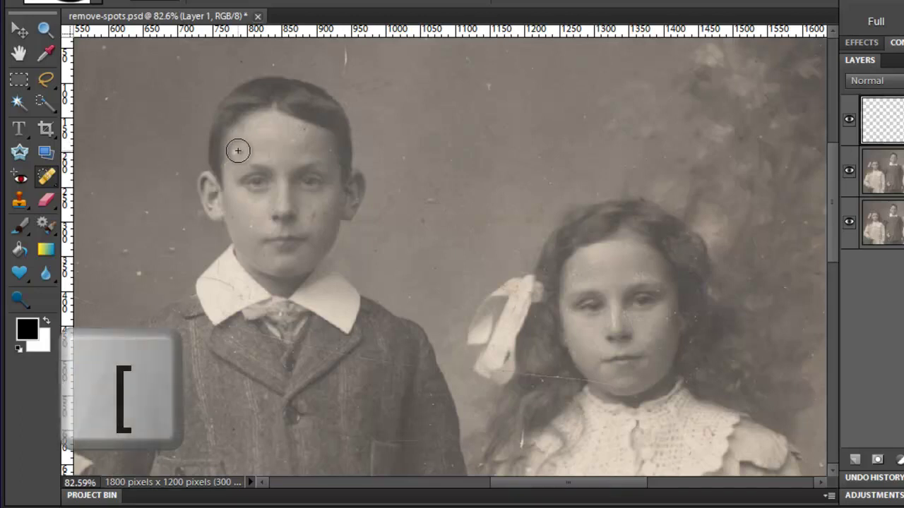
pyautogui.press('[')
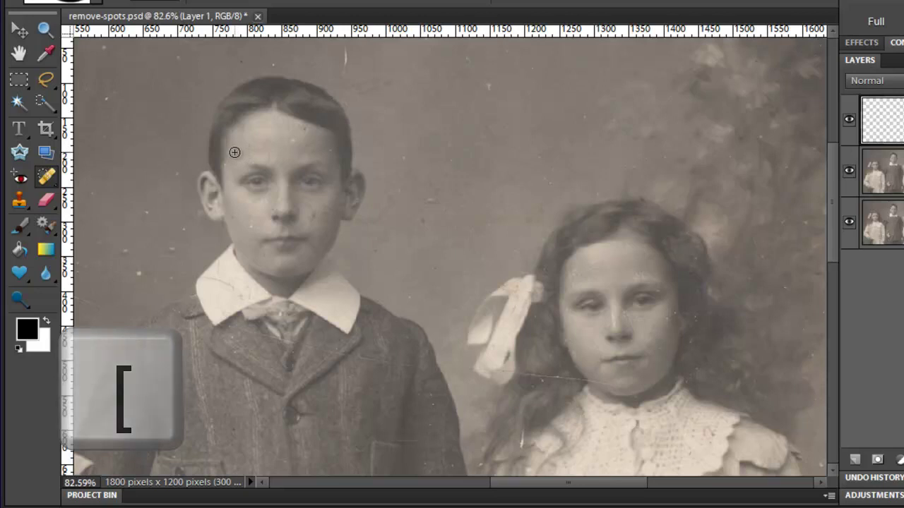
pyautogui.press(']')
pyautogui.press(']')
pyautogui.press(']')
pyautogui.press('[')
pyautogui.press('[')
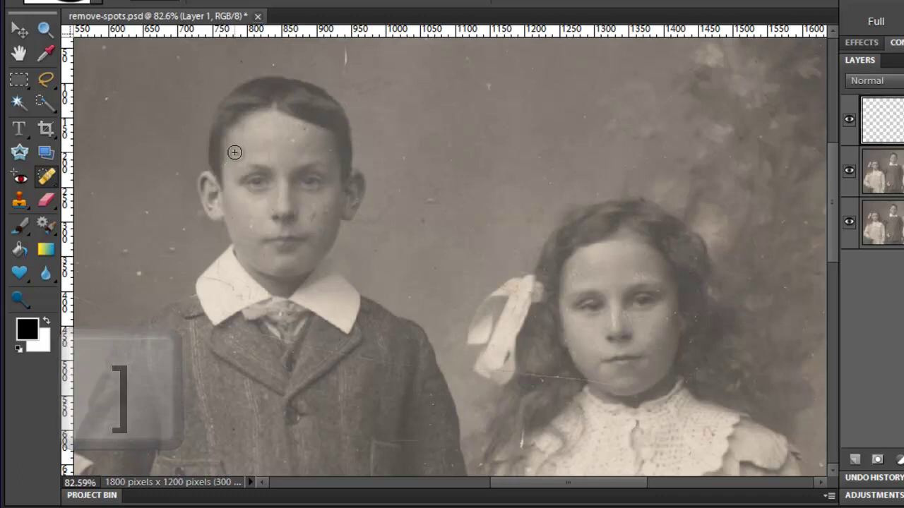
pyautogui.click(232, 151)
pyautogui.click(289, 140)
pyautogui.click(332, 151)
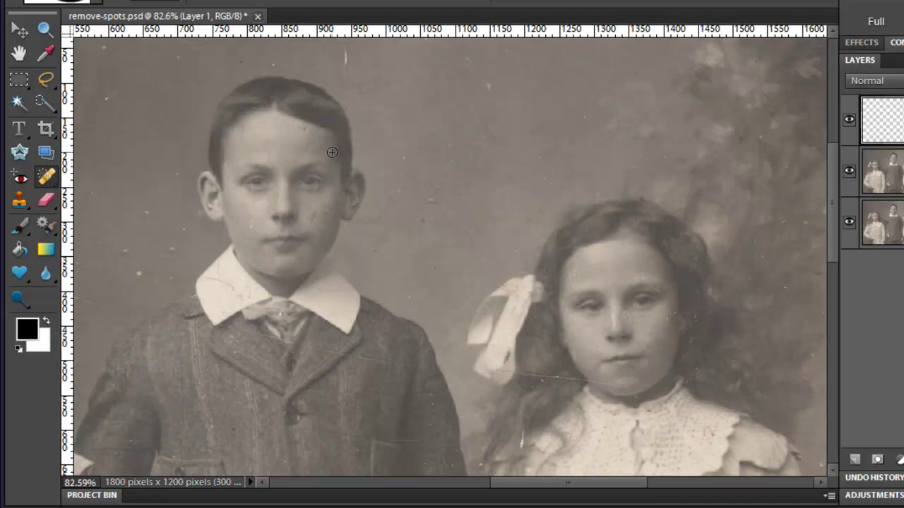
pyautogui.click(224, 167)
pyautogui.click(246, 196)
pyautogui.click(251, 228)
pyautogui.click(314, 217)
# Step: Heal the white spots on the cheek and forehead of the girl standing on the boy's right-hand side of the photo
pyautogui.click(670, 314)
pyautogui.click(672, 316)
pyautogui.click(665, 351)
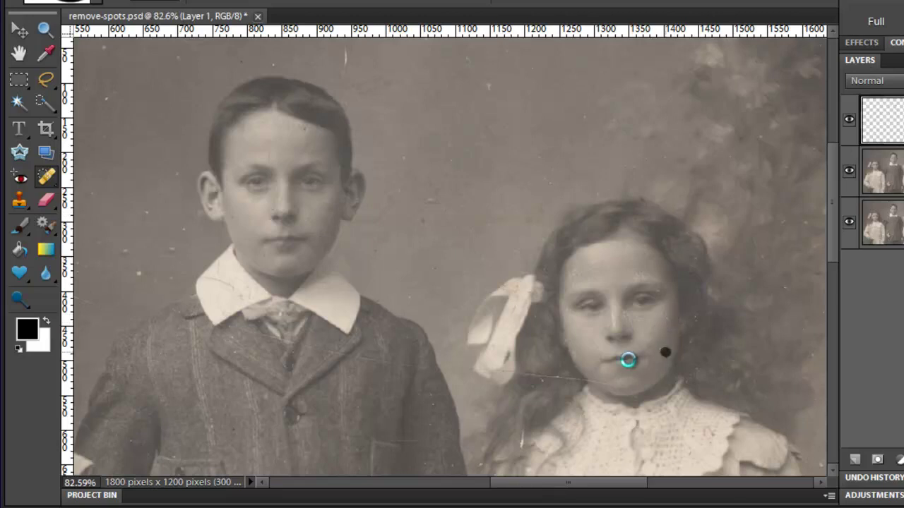
pyautogui.click(610, 272)
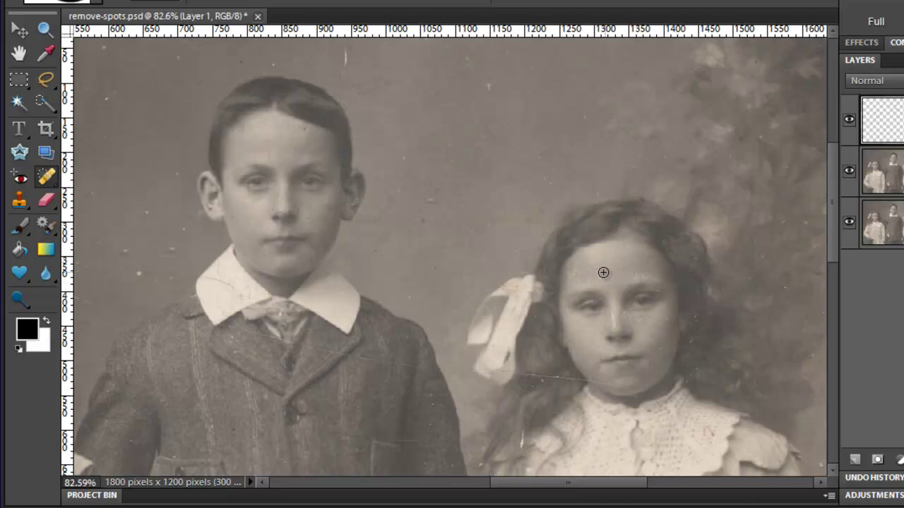
pyautogui.click(595, 276)
pyautogui.click(592, 277)
pyautogui.click(573, 272)
pyautogui.click(570, 282)
pyautogui.click(592, 271)
pyautogui.click(594, 269)
pyautogui.click(646, 277)
# Step: Heal the small specks on the same girl's nose, beside it, and around her eye
pyautogui.click(638, 321)
pyautogui.click(637, 322)
pyautogui.click(631, 323)
pyautogui.click(636, 326)
pyautogui.click(607, 331)
pyautogui.click(666, 320)
pyautogui.click(661, 293)
# Step: Remove the thin scratch running from the girl's hair bow through her hair to her chin
pyautogui.click(598, 378)
pyautogui.moveTo(600, 382); pyautogui.dragTo(616, 385)
pyautogui.moveTo(521, 373); pyautogui.dragTo(563, 378)
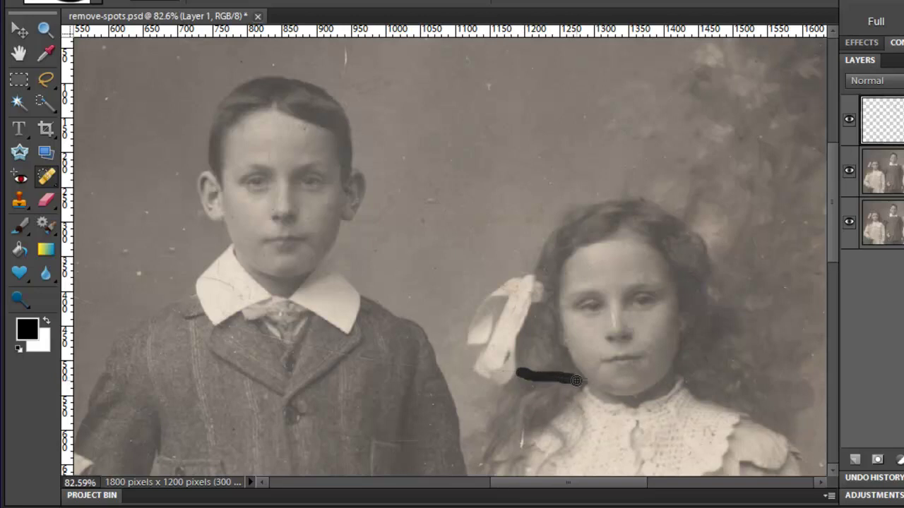
pyautogui.moveTo(576, 380); pyautogui.dragTo(570, 382)
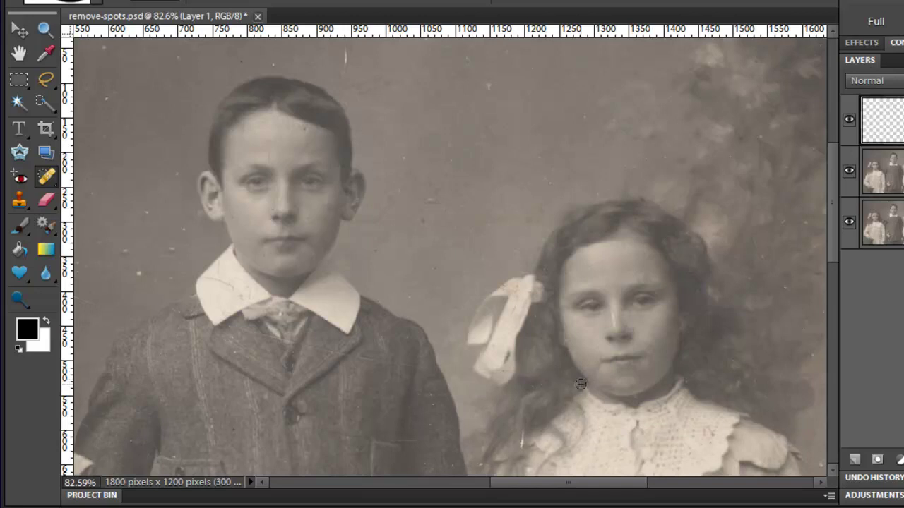
pyautogui.moveTo(587, 365); pyautogui.dragTo(584, 370)
# Step: Heal the marks on the boy's white collar and the thin scratches across the chest of his jacket
pyautogui.moveTo(212, 279); pyautogui.dragTo(238, 286)
pyautogui.click(222, 268)
pyautogui.moveTo(238, 299); pyautogui.dragTo(245, 289)
pyautogui.moveTo(354, 358); pyautogui.dragTo(421, 367)
pyautogui.moveTo(313, 349); pyautogui.dragTo(332, 350)
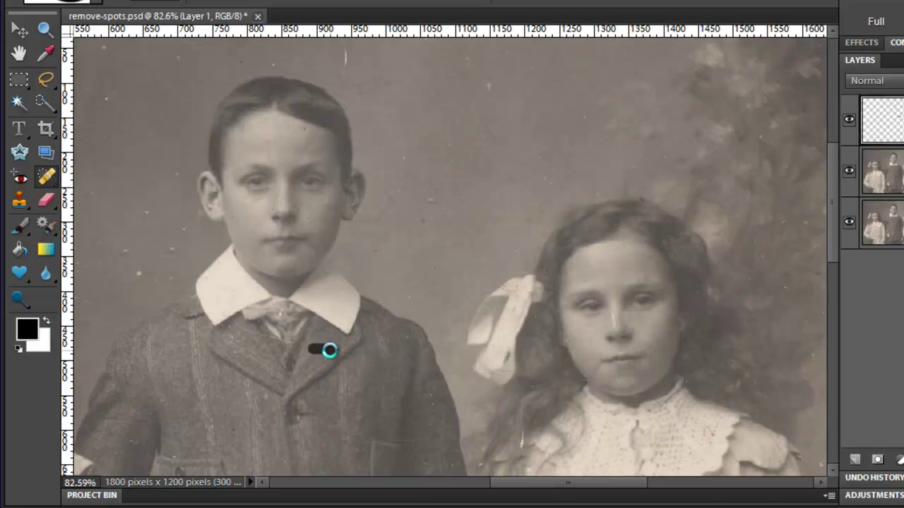
# Step: Heal the light spots on the lower jacket, near the button line, the pocket and the sleeve
pyautogui.moveTo(835, 172); pyautogui.dragTo(822, 266)
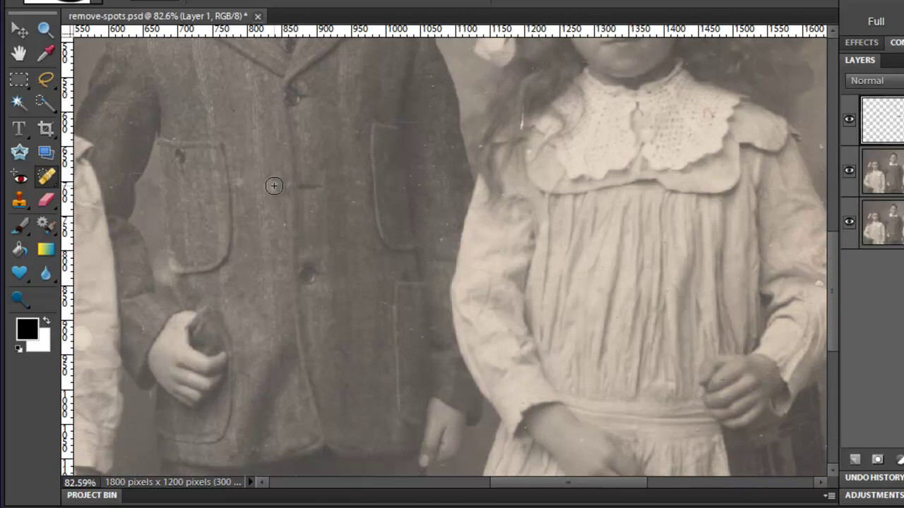
pyautogui.click(271, 186)
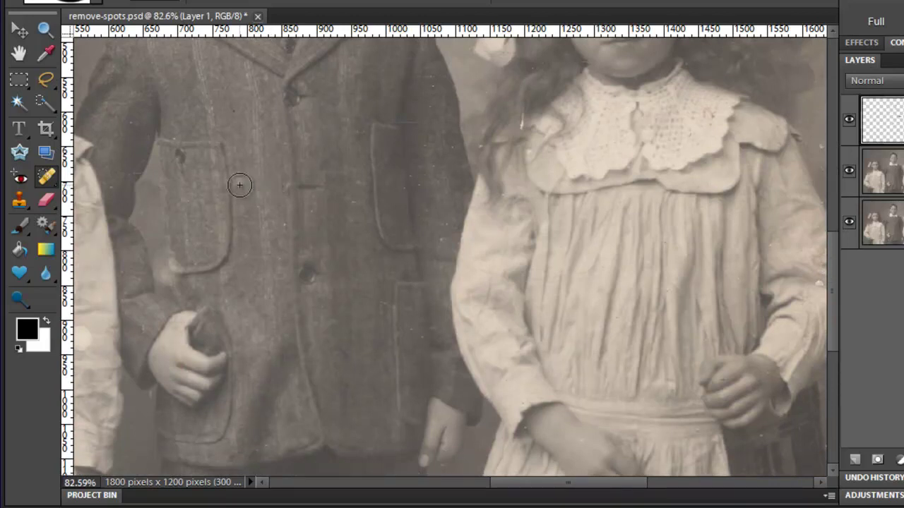
pyautogui.click(239, 185)
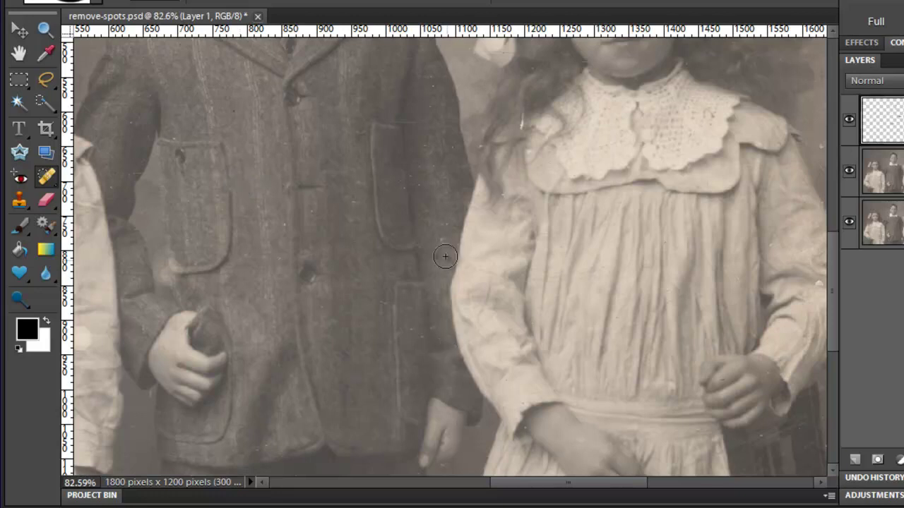
pyautogui.click(442, 230)
pyautogui.click(419, 187)
# Step: Heal the two large white blotches on the skirt and sleeve of the other girl's dress, using a larger brush
pyautogui.moveTo(567, 482); pyautogui.dragTo(488, 482)
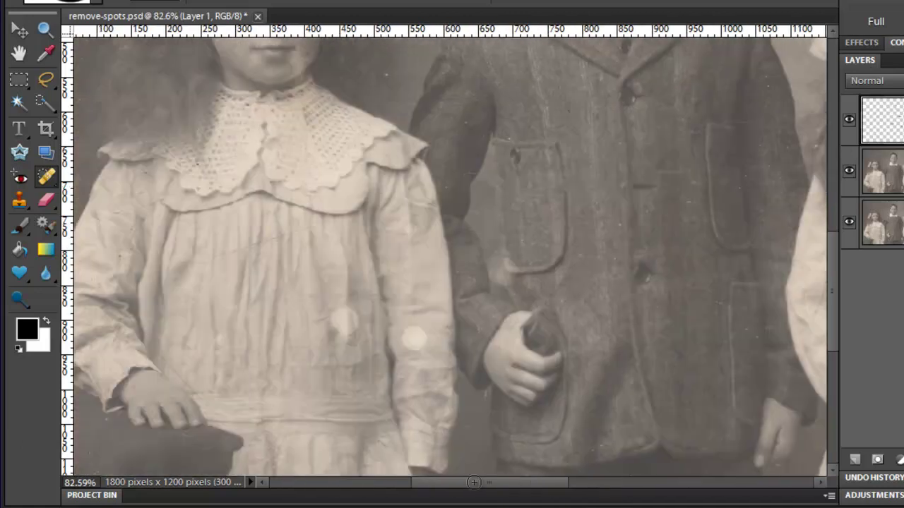
pyautogui.click(343, 321)
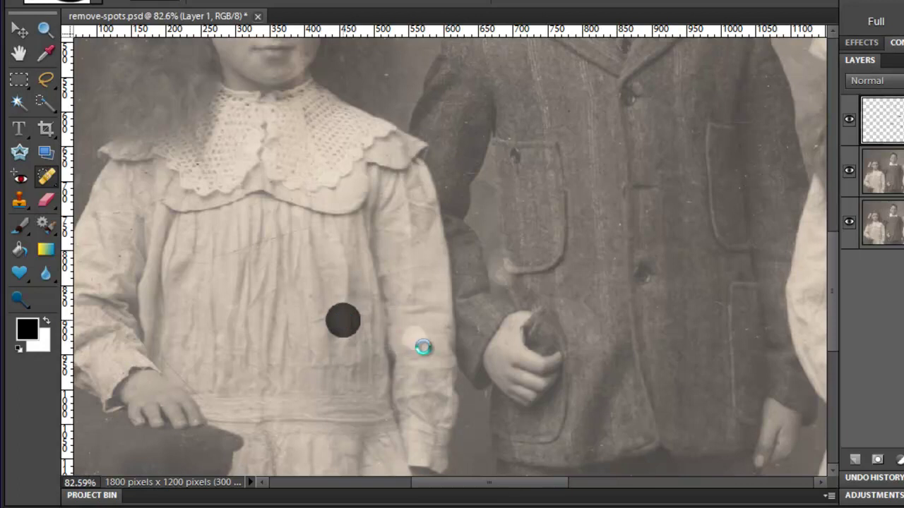
pyautogui.click(413, 336)
pyautogui.click(413, 335)
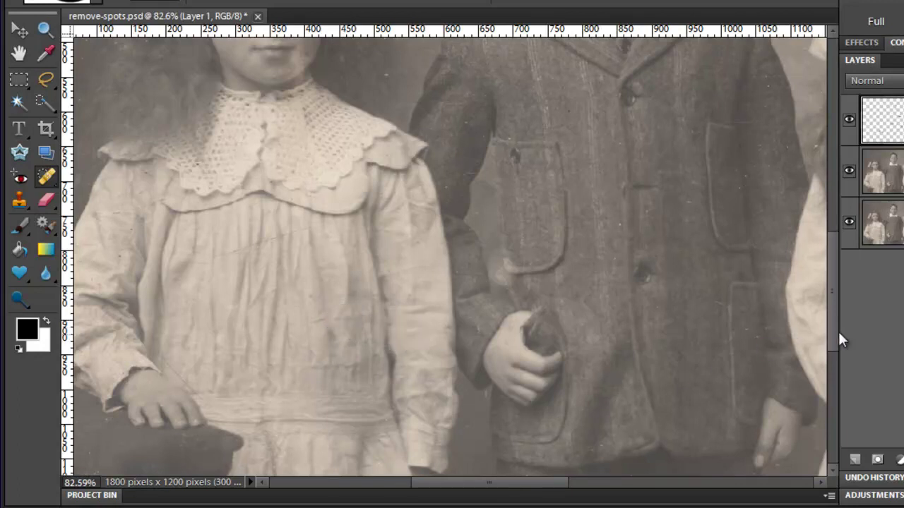
# Step: Heal the light marks in that girl's hair, beside her face and under her eye
pyautogui.moveTo(829, 329); pyautogui.dragTo(830, 259)
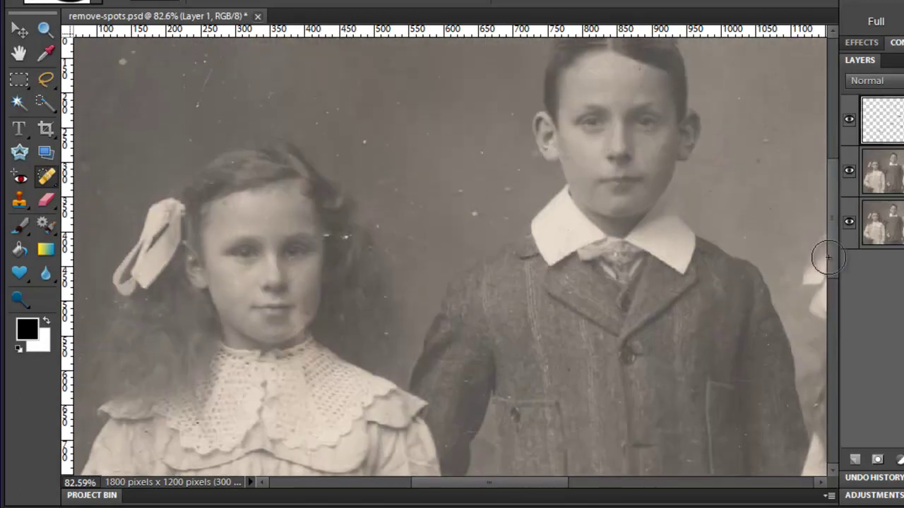
pyautogui.click(326, 238)
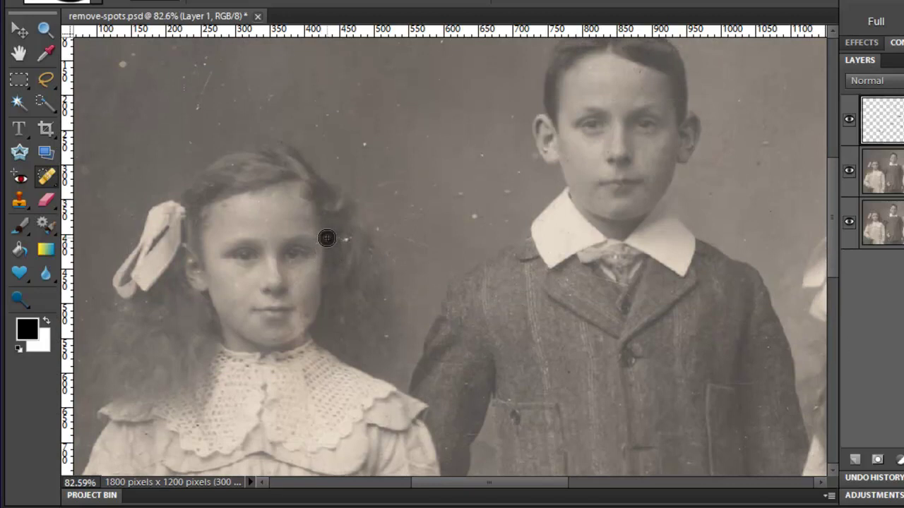
pyautogui.click(384, 301)
pyautogui.click(384, 335)
pyautogui.click(289, 254)
pyautogui.click(230, 163)
pyautogui.click(188, 219)
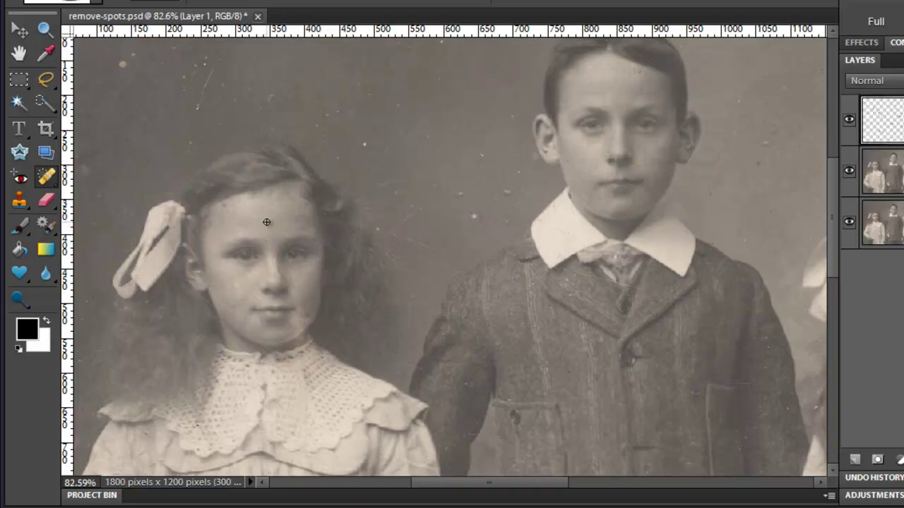
# Step: Heal the remaining spots on her forehead, cheek and chin with a small brush
pyautogui.click(282, 204)
pyautogui.click(237, 288)
pyautogui.click(236, 243)
pyautogui.click(223, 206)
pyautogui.click(309, 318)
# Step: Merge Layer 1 down into Layer 0 copy and duplicate the merged layer
pyautogui.doubleClick(18, 53)
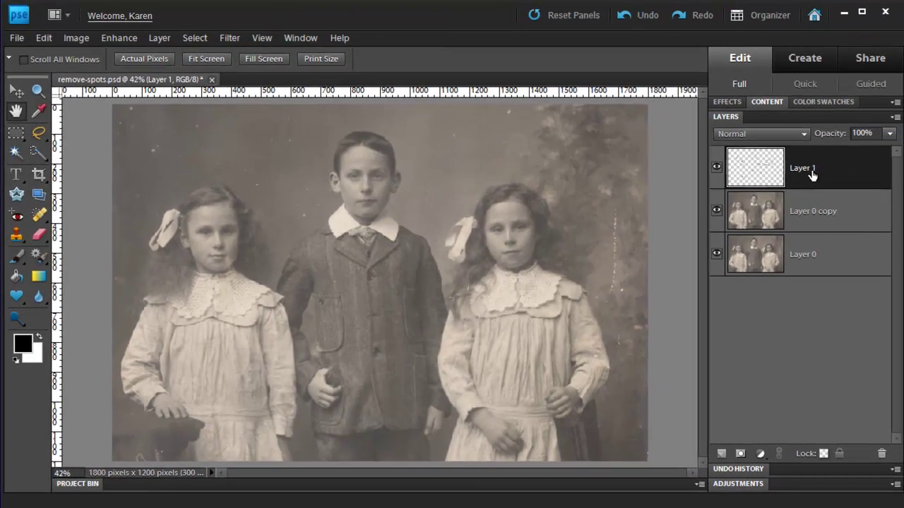
pyautogui.rightClick(776, 174)
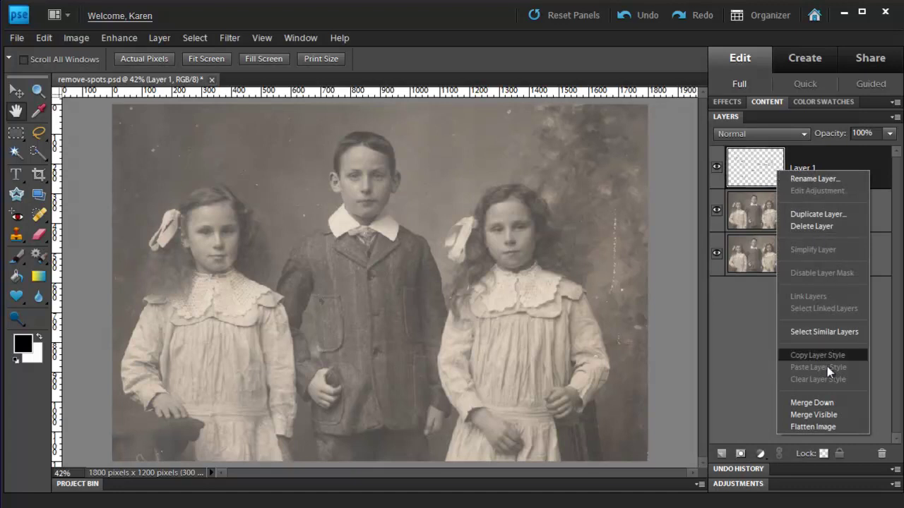
pyautogui.click(827, 403)
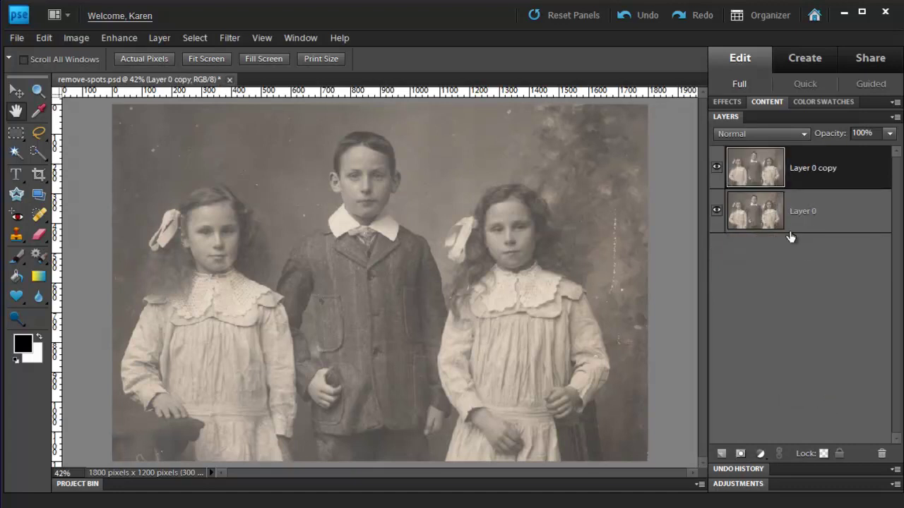
pyautogui.moveTo(754, 177); pyautogui.dragTo(720, 452)
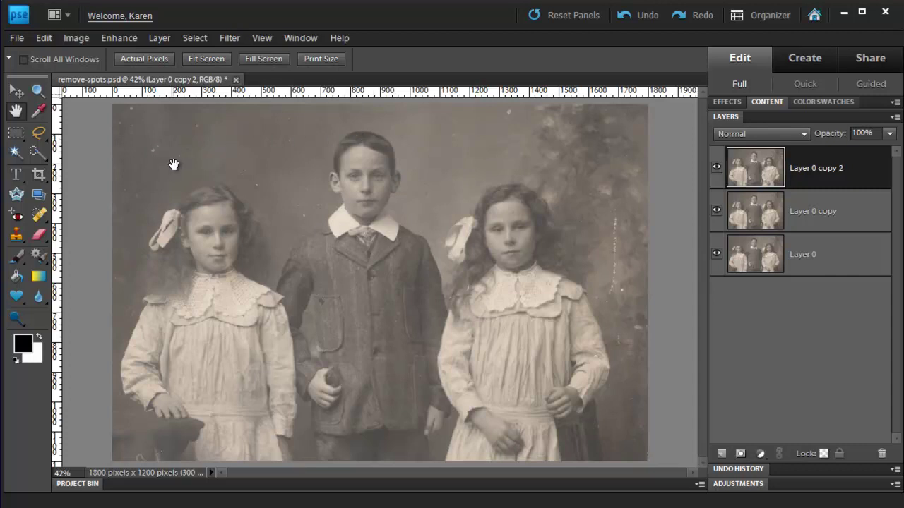
# Step: Heal the large background spots near the photo's upper left corner and the long vertical scratch at right, with a brush up to 40 px
pyautogui.click(39, 214)
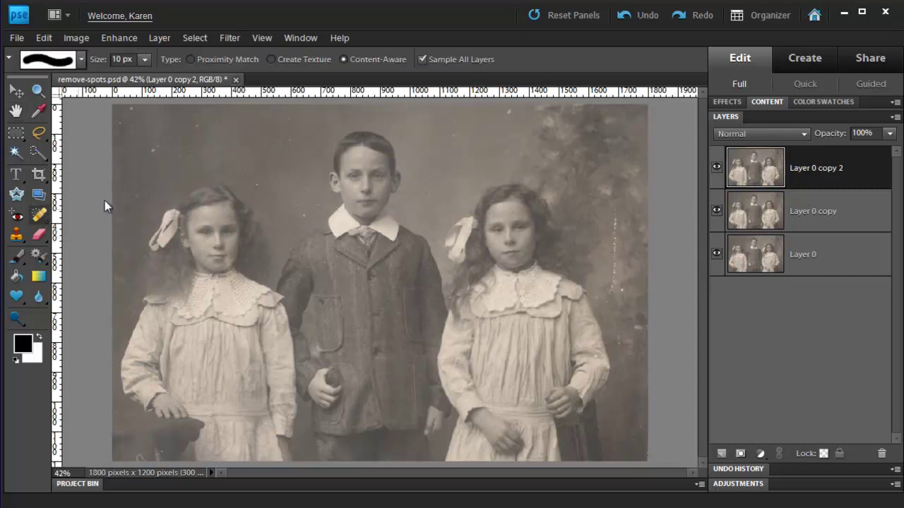
pyautogui.press(']')
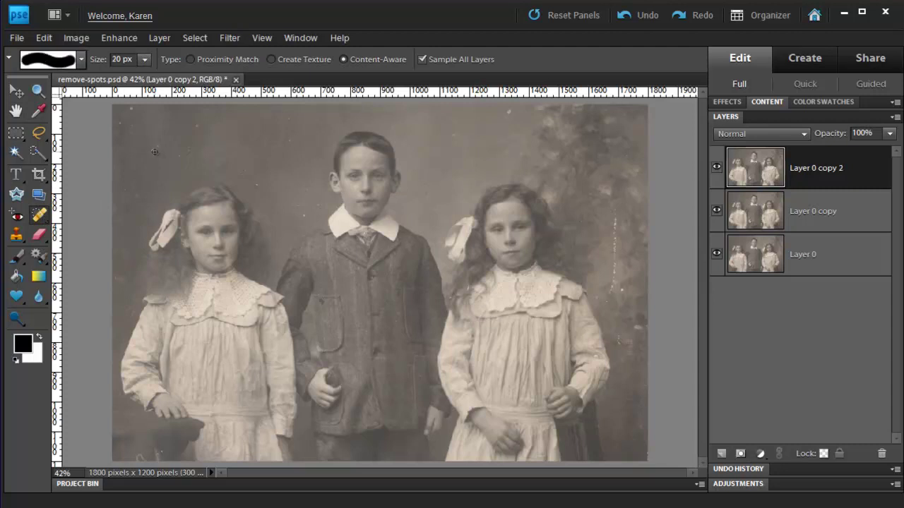
pyautogui.press(']')
pyautogui.moveTo(154, 148); pyautogui.dragTo(130, 110)
pyautogui.moveTo(615, 211); pyautogui.dragTo(612, 295)
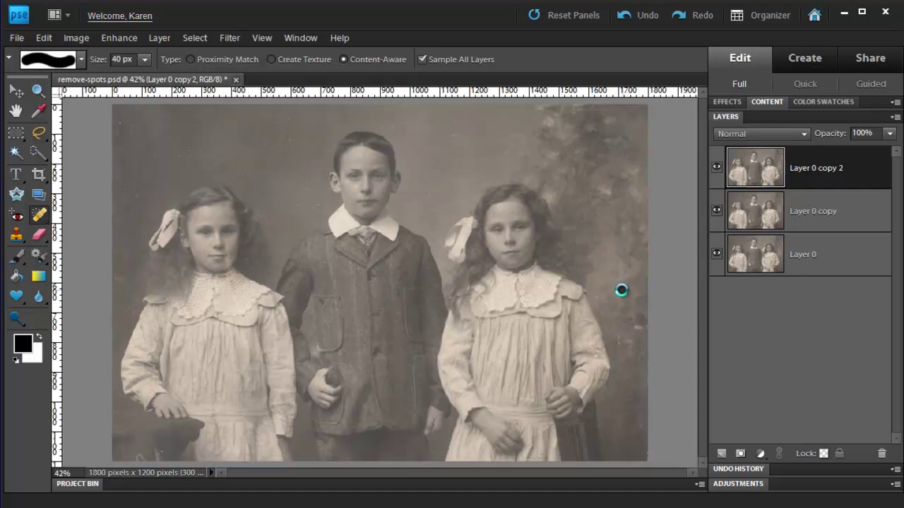
# Step: Start the Dust & Scratches filter on Layer 0 copy 2 and preview the background beside the boy's face
pyautogui.click(229, 39)
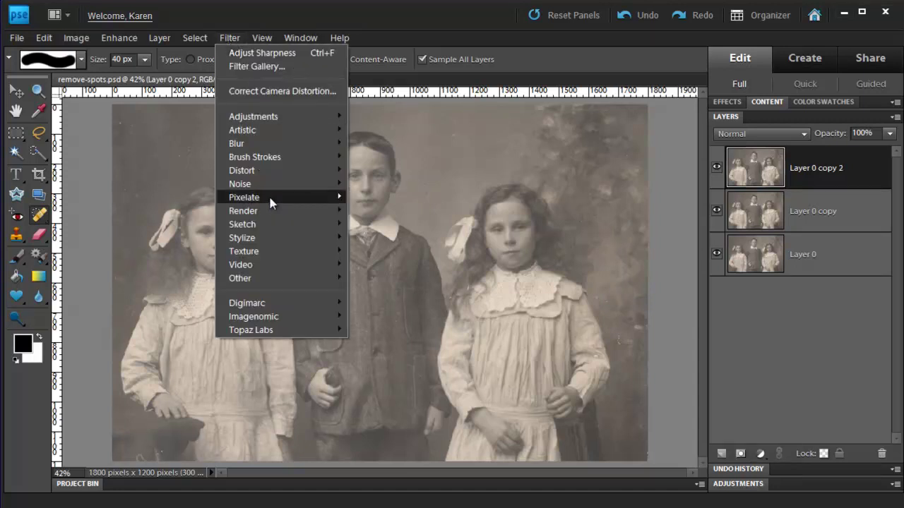
pyautogui.moveTo(253, 184)
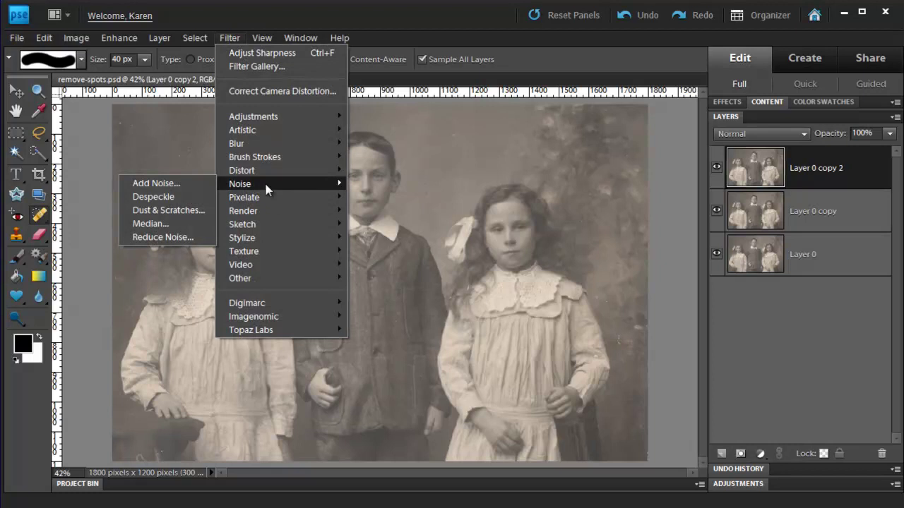
pyautogui.click(195, 209)
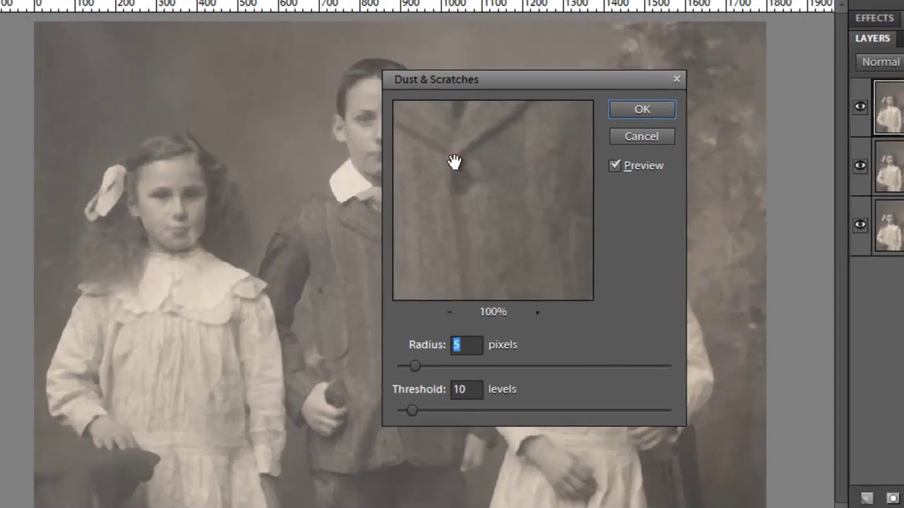
pyautogui.moveTo(461, 143); pyautogui.dragTo(557, 422)
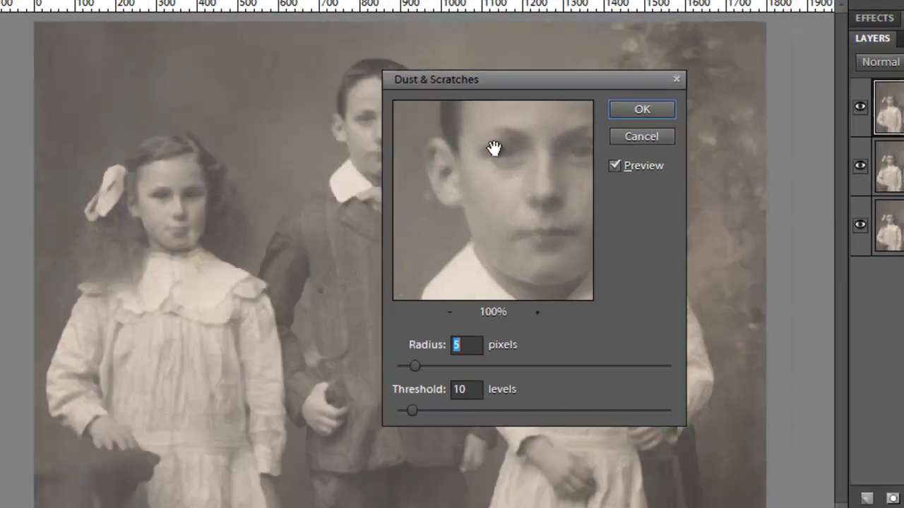
pyautogui.moveTo(494, 146); pyautogui.dragTo(529, 171)
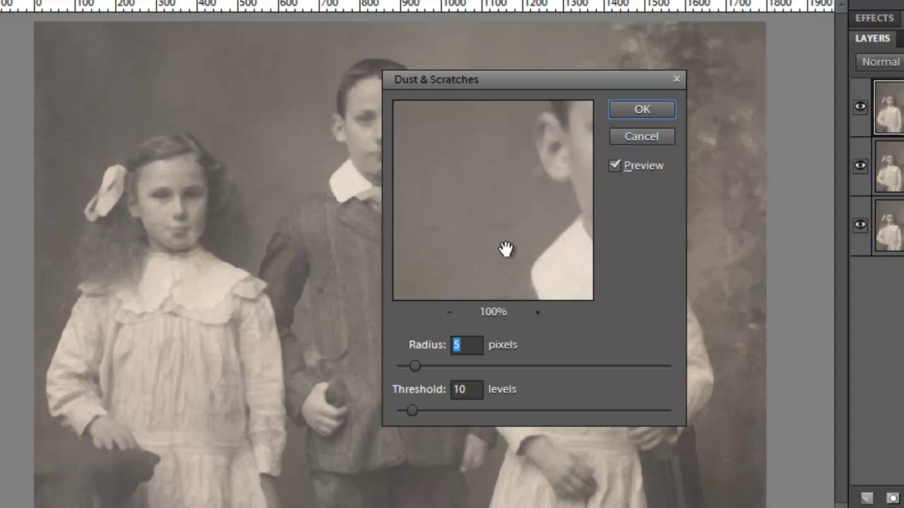
pyautogui.moveTo(488, 234); pyautogui.dragTo(490, 252)
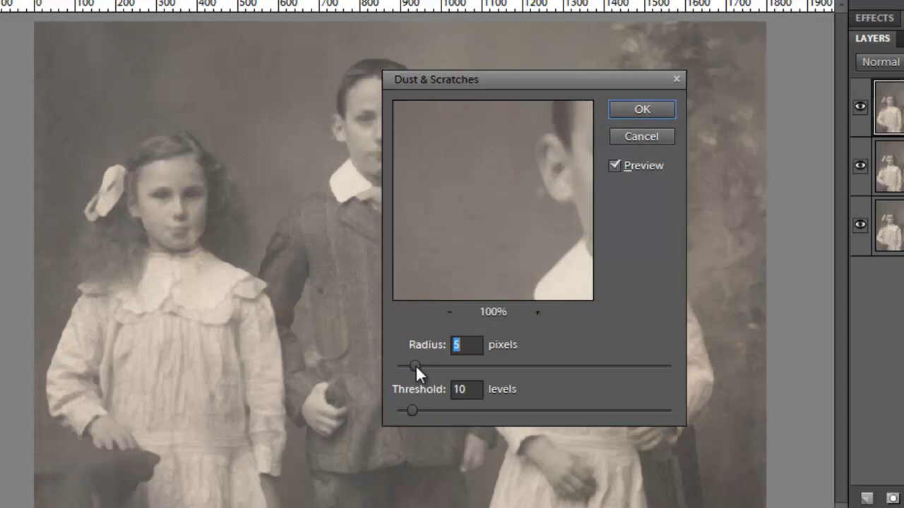
# Step: Apply Dust & Scratches with a radius of 3 pixels and a threshold of 20 levels
pyautogui.moveTo(412, 366); pyautogui.dragTo(390, 367)
pyautogui.moveTo(407, 408); pyautogui.dragTo(375, 410)
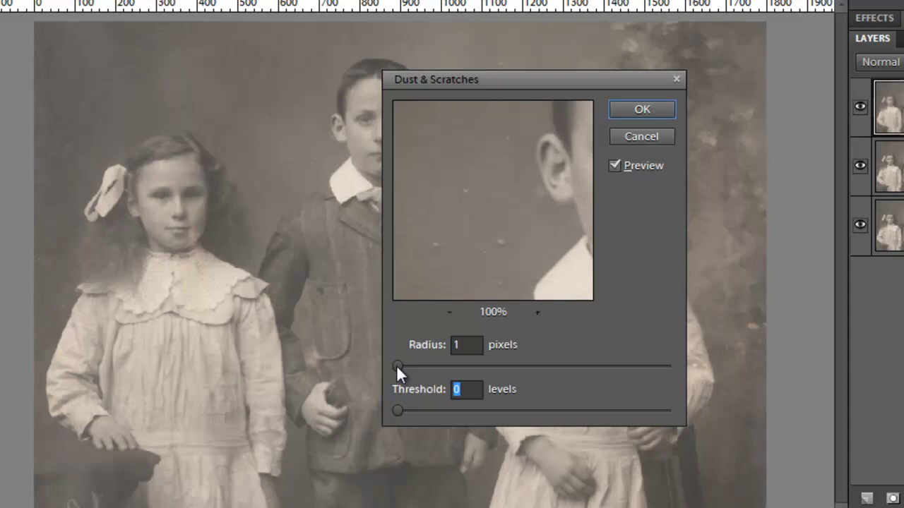
pyautogui.moveTo(396, 365); pyautogui.dragTo(407, 366)
pyautogui.moveTo(555, 125); pyautogui.dragTo(478, 156)
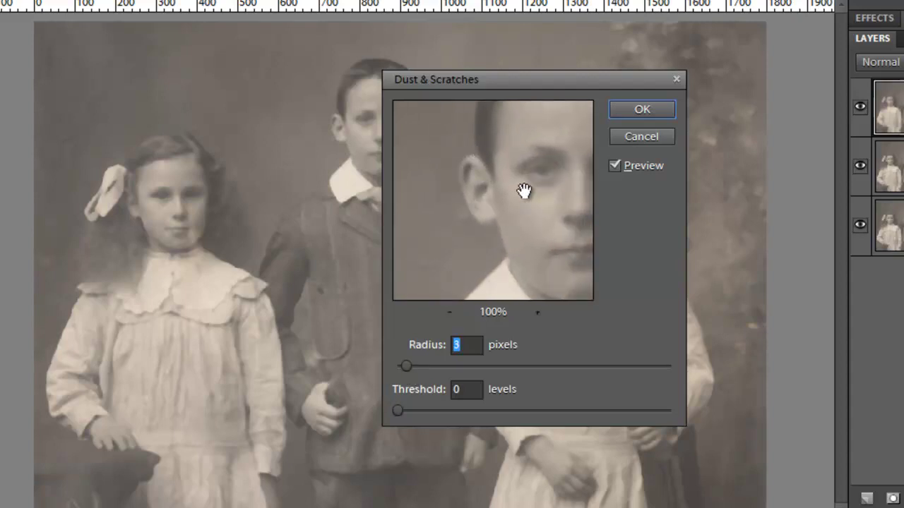
pyautogui.moveTo(463, 216); pyautogui.dragTo(504, 221)
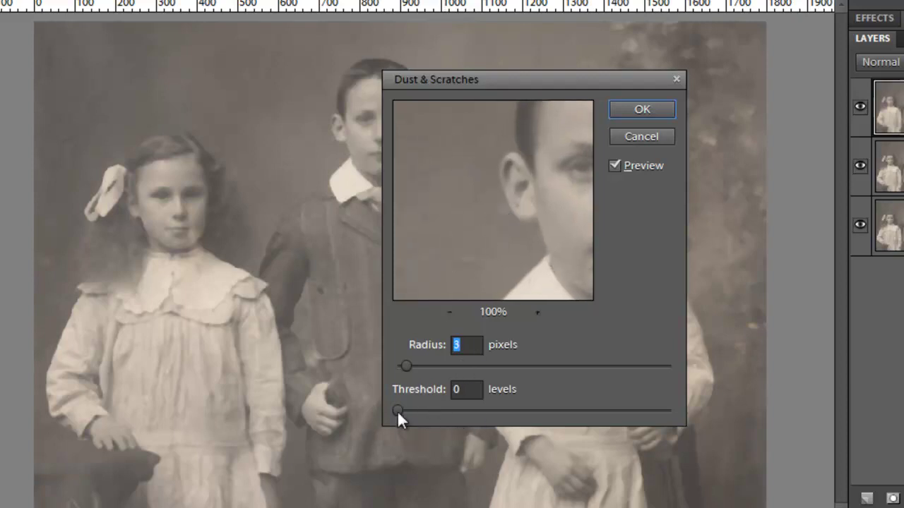
pyautogui.moveTo(397, 410); pyautogui.dragTo(427, 414)
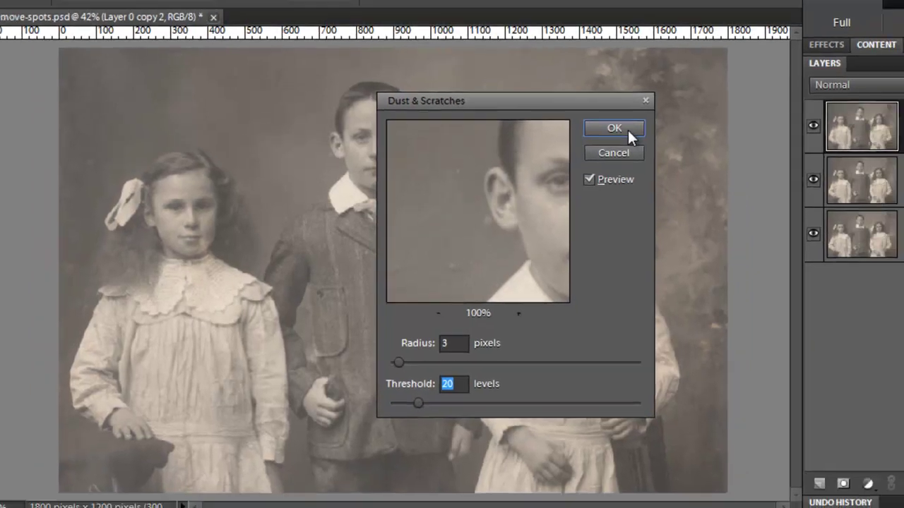
pyautogui.click(655, 110)
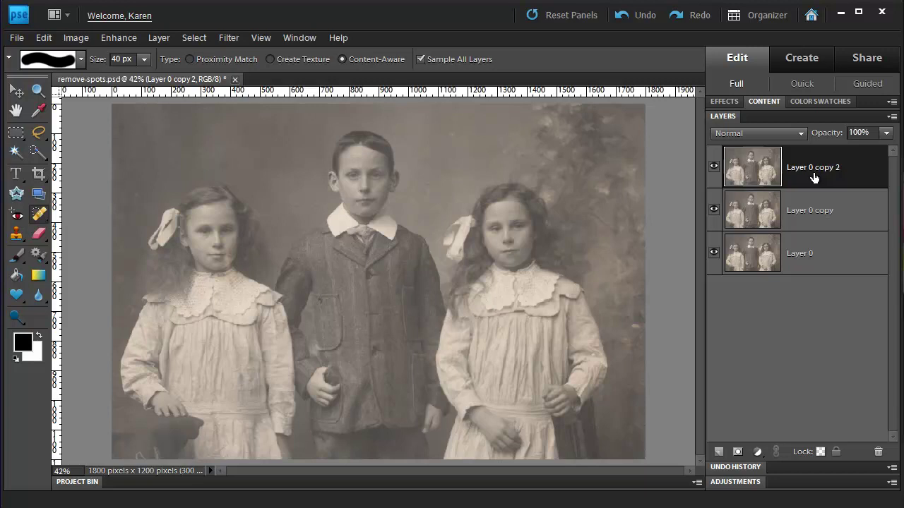
# Step: Add a layer mask to Layer 0 copy 2 and fill it with black
pyautogui.click(737, 453)
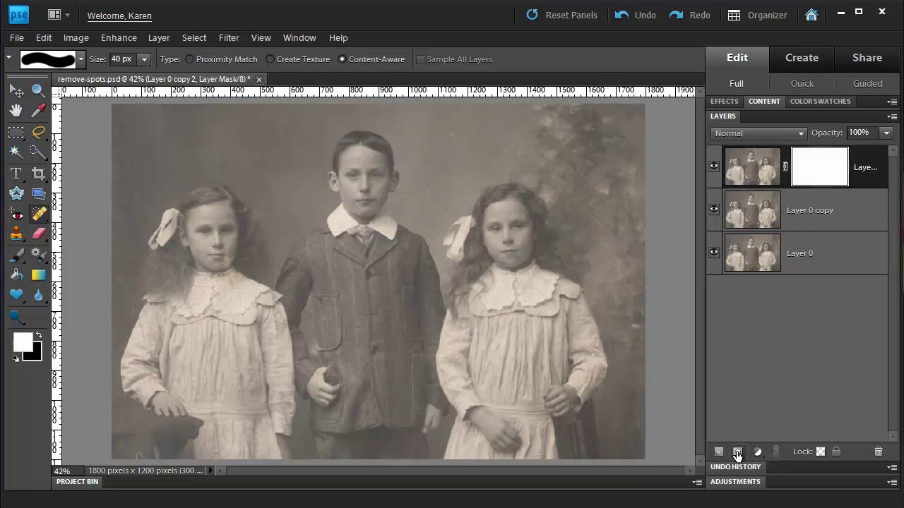
pyautogui.click(40, 337)
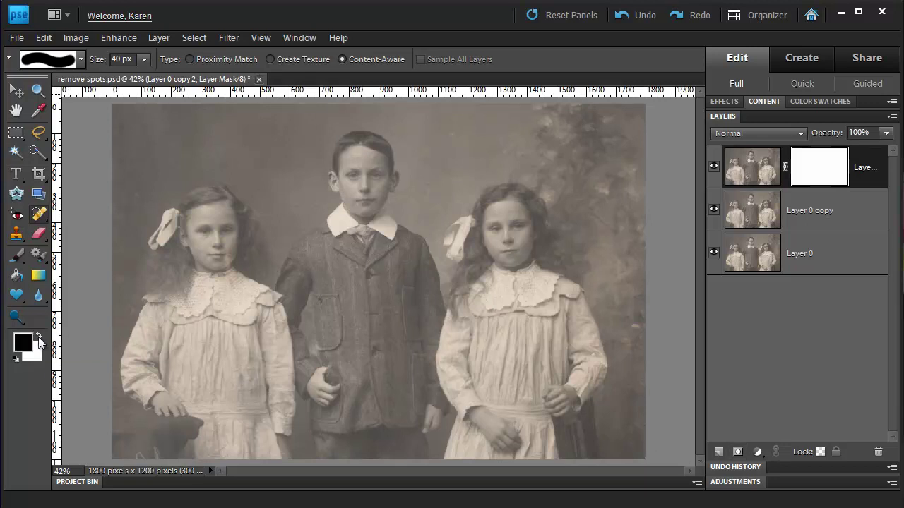
pyautogui.click(17, 277)
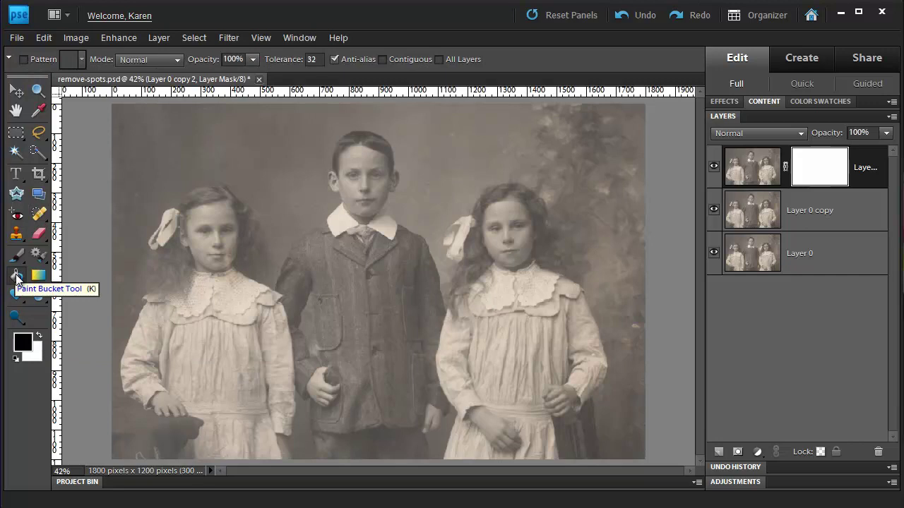
pyautogui.click(403, 242)
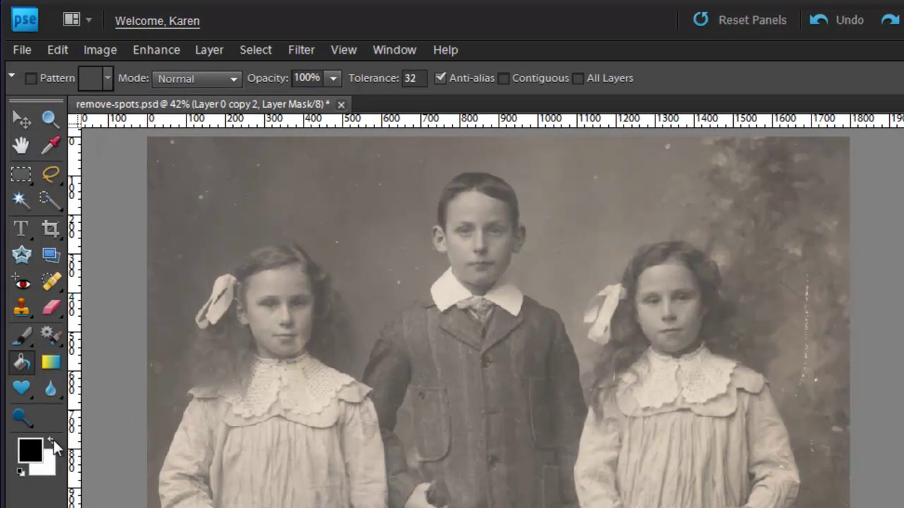
# Step: Paint white on the mask over the background around the children with a soft 200 px brush at 100% opacity
pyautogui.click(53, 442)
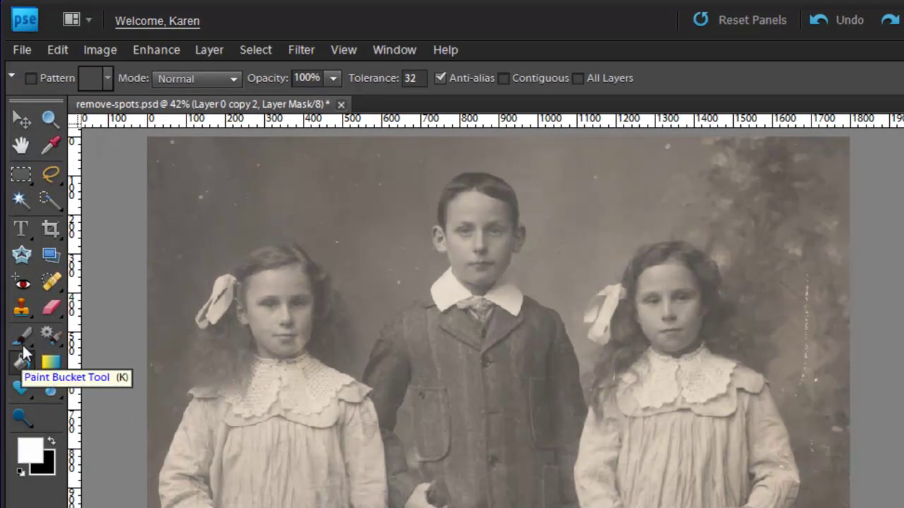
pyautogui.click(21, 338)
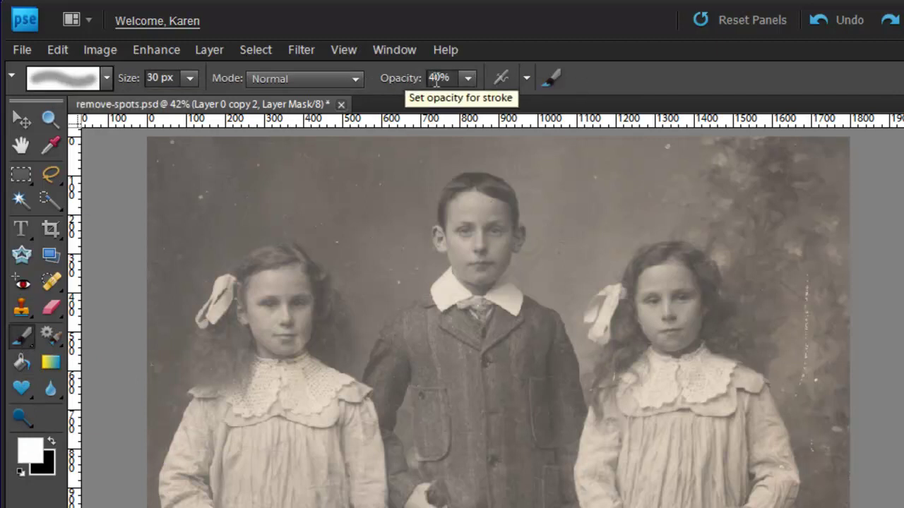
pyautogui.click(468, 77)
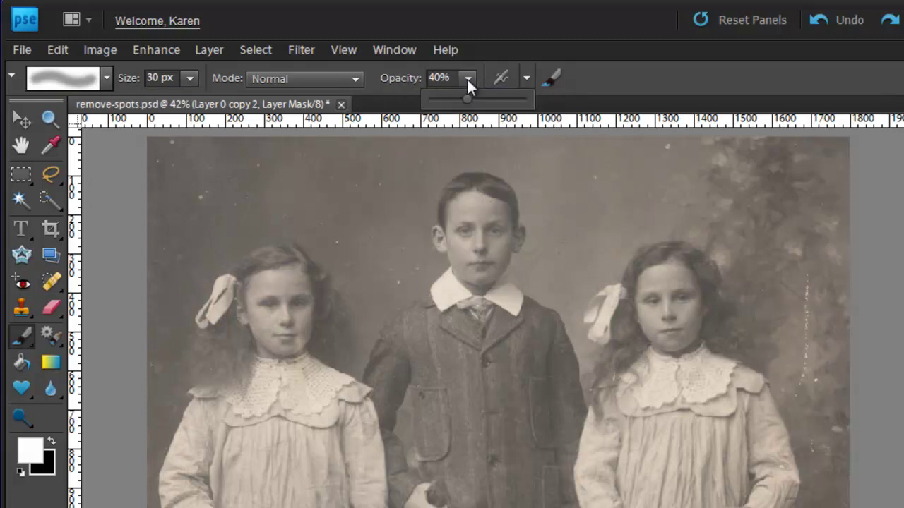
pyautogui.moveTo(467, 98); pyautogui.dragTo(541, 97)
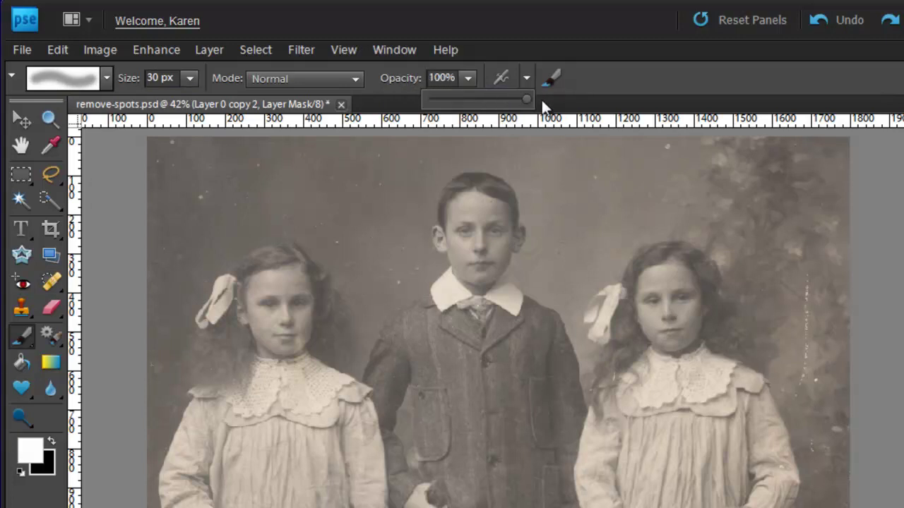
pyautogui.press(']')
pyautogui.press(']')
pyautogui.press(']')
pyautogui.press(']')
pyautogui.press(']')
pyautogui.press(']')
pyautogui.press(']')
pyautogui.press(']')
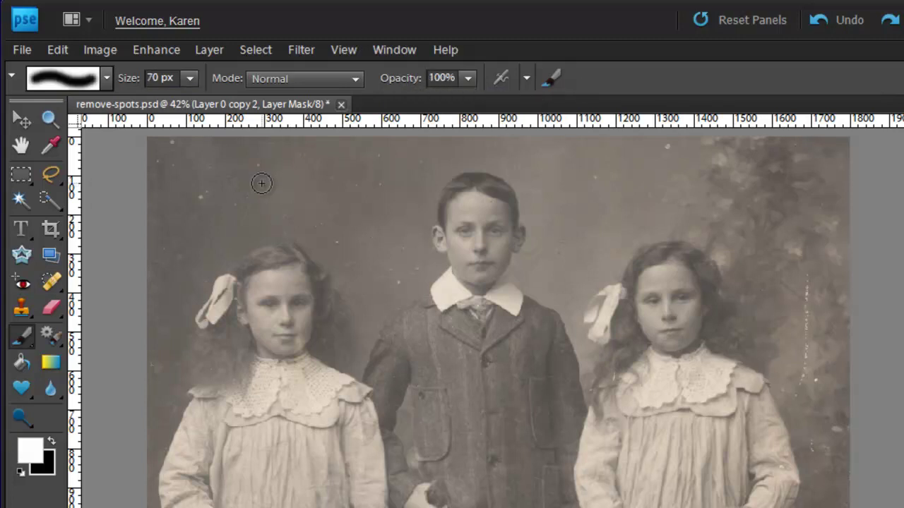
pyautogui.press(']')
pyautogui.press(']')
pyautogui.press(']')
pyautogui.press(']')
pyautogui.press(']')
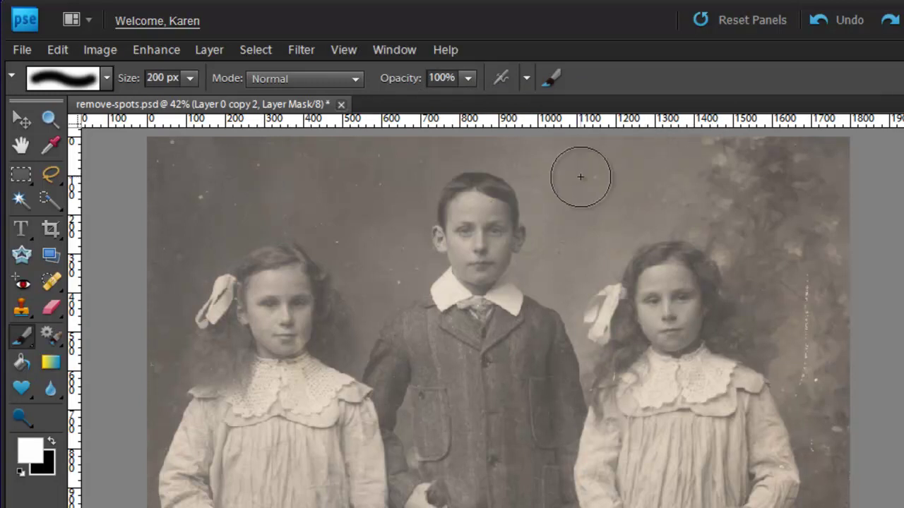
pyautogui.moveTo(798, 256)
pyautogui.mouseDown()
pyautogui.moveTo(847, 353)
pyautogui.moveTo(811, 323)
pyautogui.moveTo(843, 448)
pyautogui.moveTo(797, 357)
pyautogui.moveTo(853, 430)
pyautogui.moveTo(858, 505)
pyautogui.mouseUp()
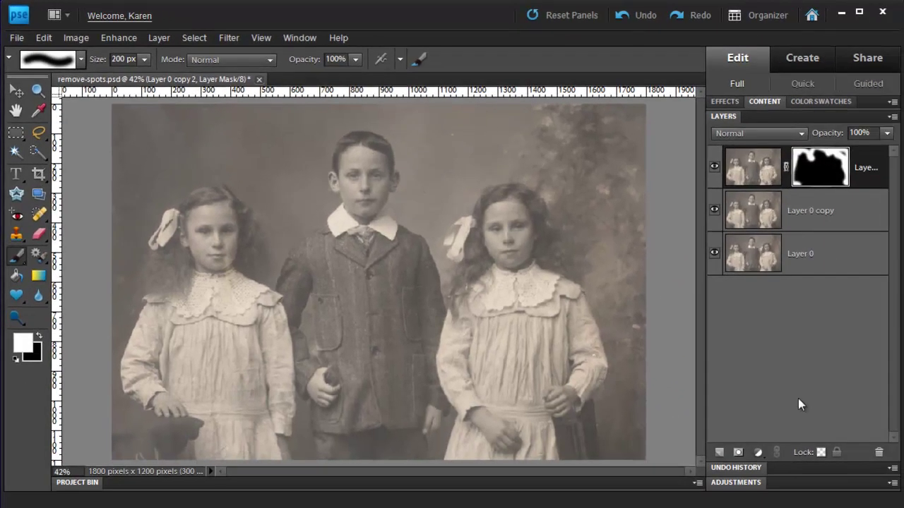
# Step: Add a Levels adjustment layer on top, set the white input to 240 and raise the black input to the start of the histogram
pyautogui.click(758, 454)
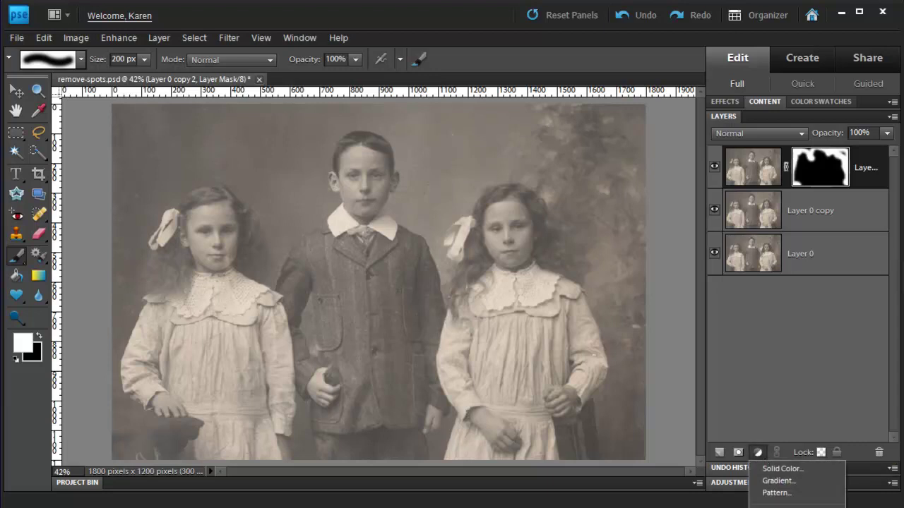
pyautogui.click(776, 506)
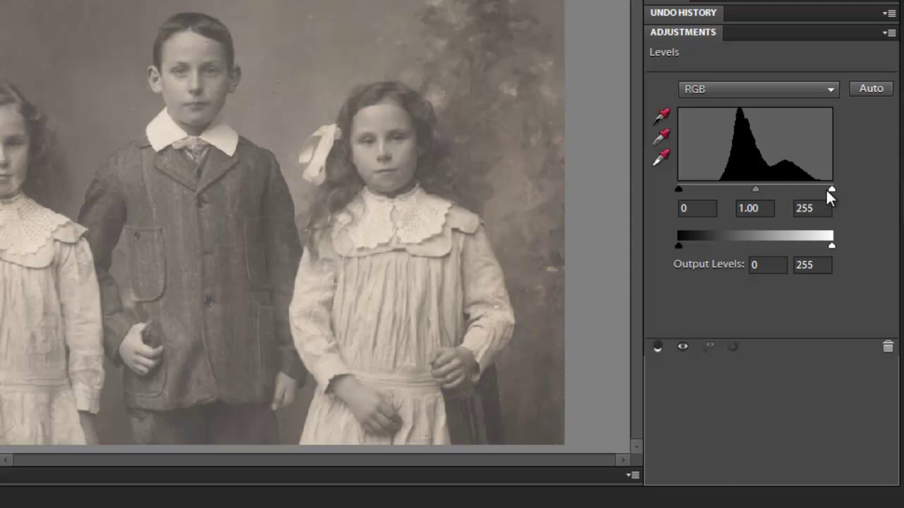
pyautogui.moveTo(831, 189); pyautogui.dragTo(822, 189)
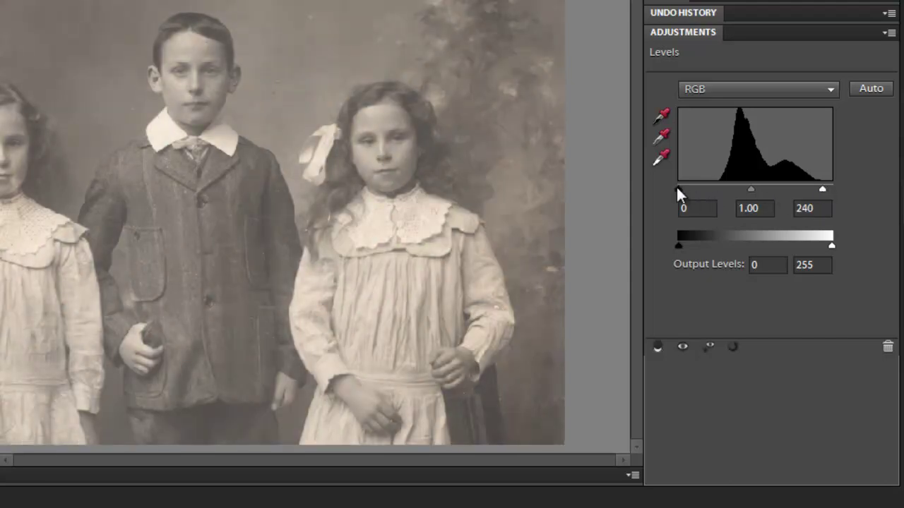
pyautogui.moveTo(677, 188); pyautogui.dragTo(708, 189)
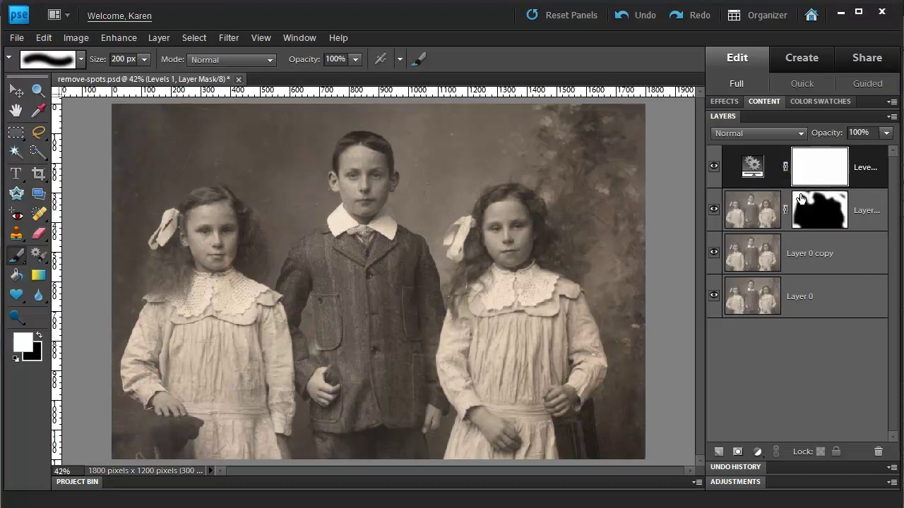
# Step: Merge the Levels layer, Layer 0 copy 2 and Layer 0 copy into one layer, leaving Layer 0 separate
pyautogui.click(871, 220)
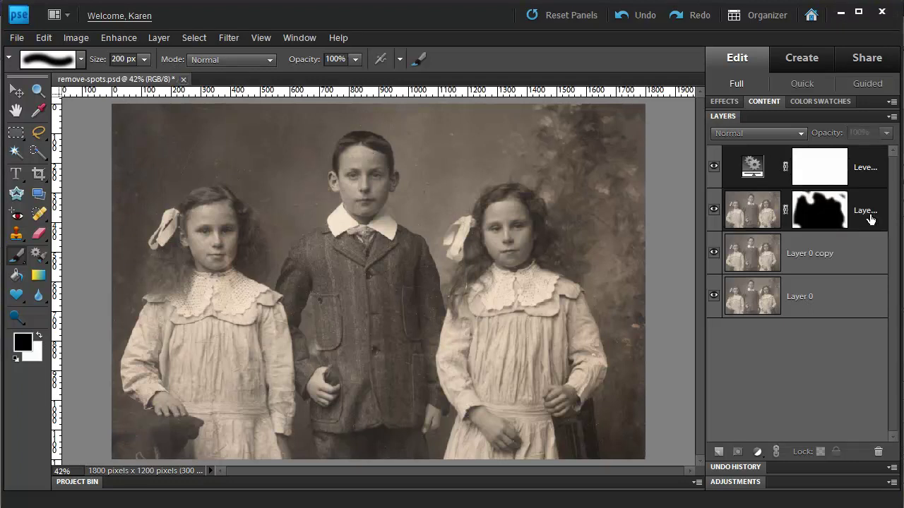
pyautogui.click(827, 252)
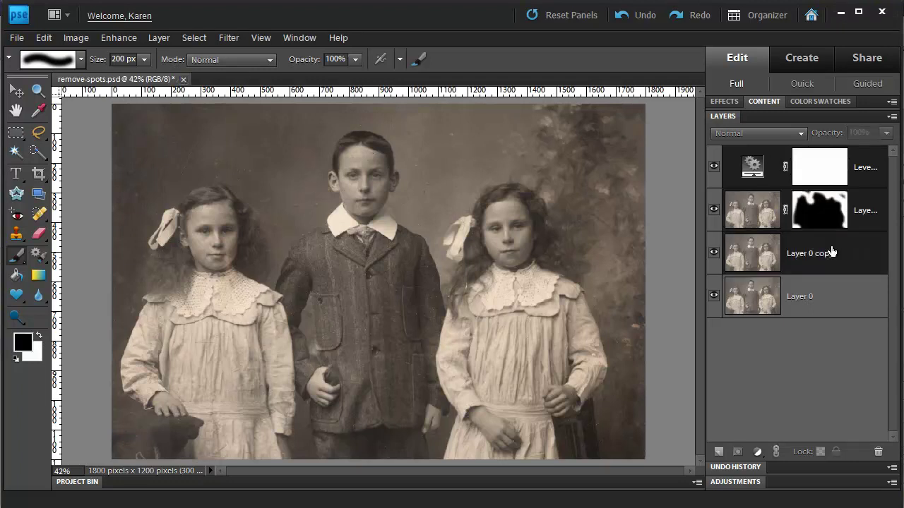
pyautogui.click(159, 38)
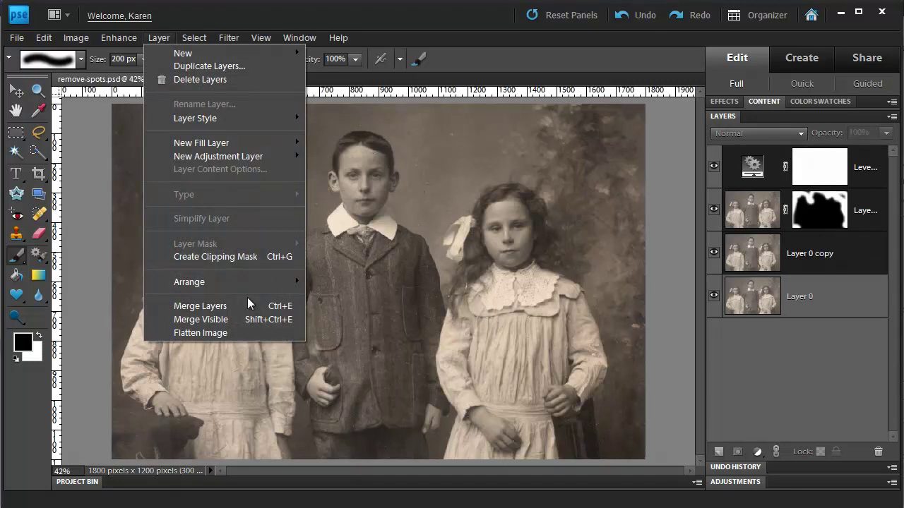
pyautogui.click(225, 309)
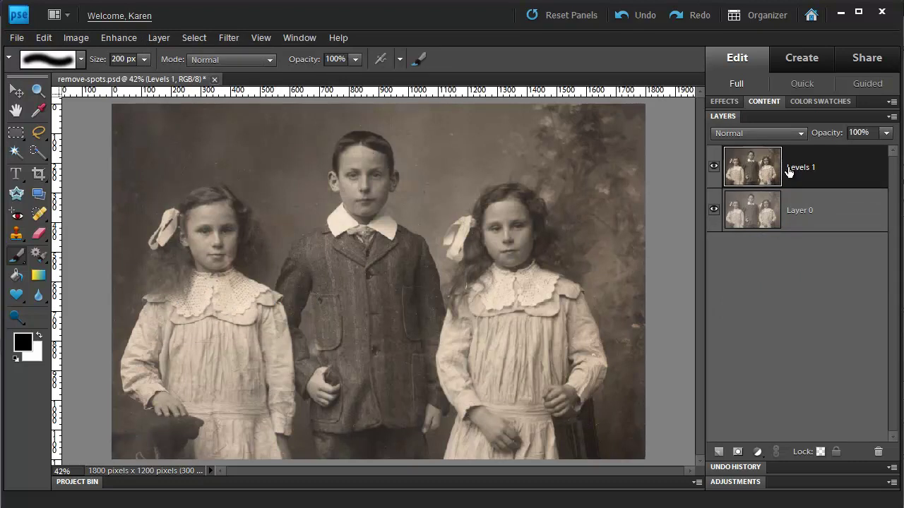
# Step: Sharpen the merged layer using Adjust Sharpness with amount 90%, radius 1.5 pixels and Lens Blur removal, checking the boy's face in the preview
pyautogui.click(115, 37)
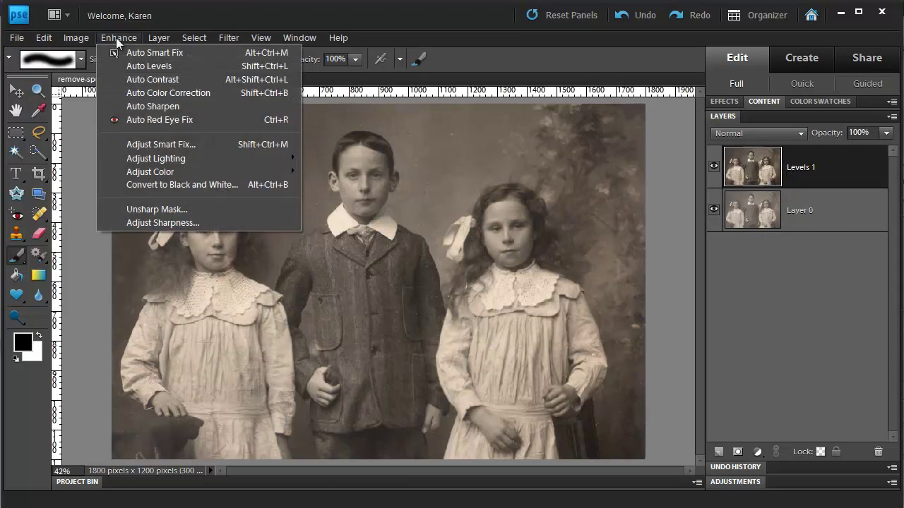
pyautogui.click(181, 224)
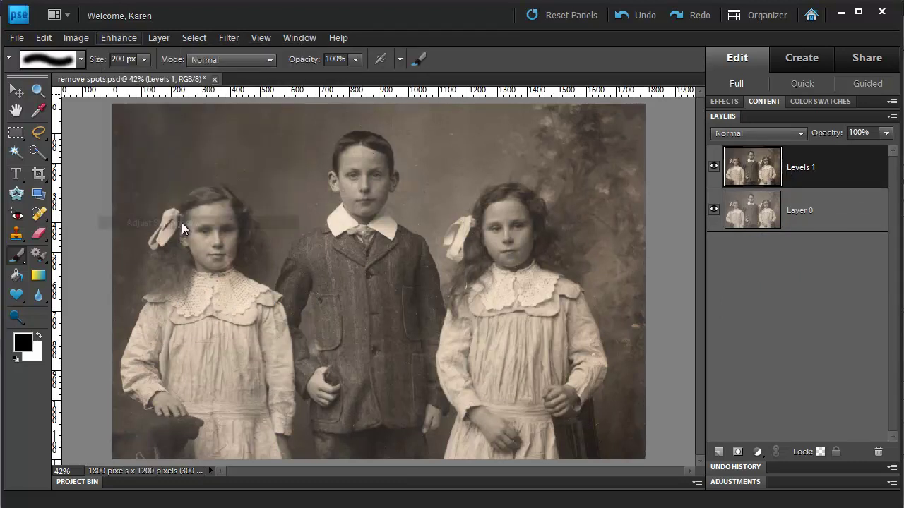
pyautogui.moveTo(372, 103); pyautogui.dragTo(356, 307)
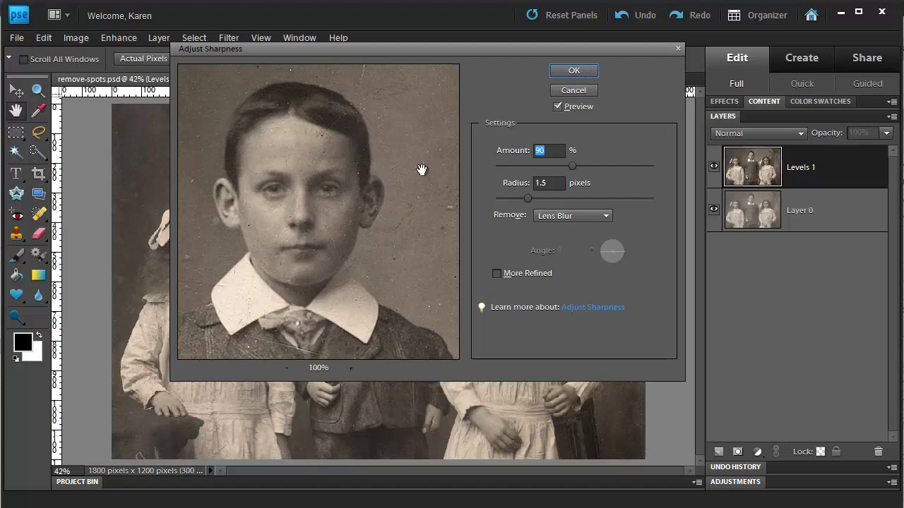
pyautogui.moveTo(422, 139); pyautogui.dragTo(423, 101)
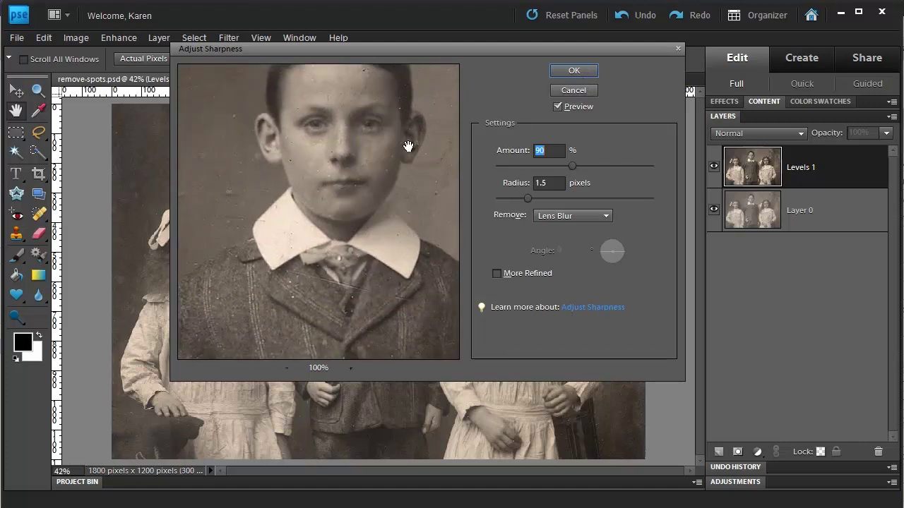
pyautogui.moveTo(405, 162); pyautogui.dragTo(389, 177)
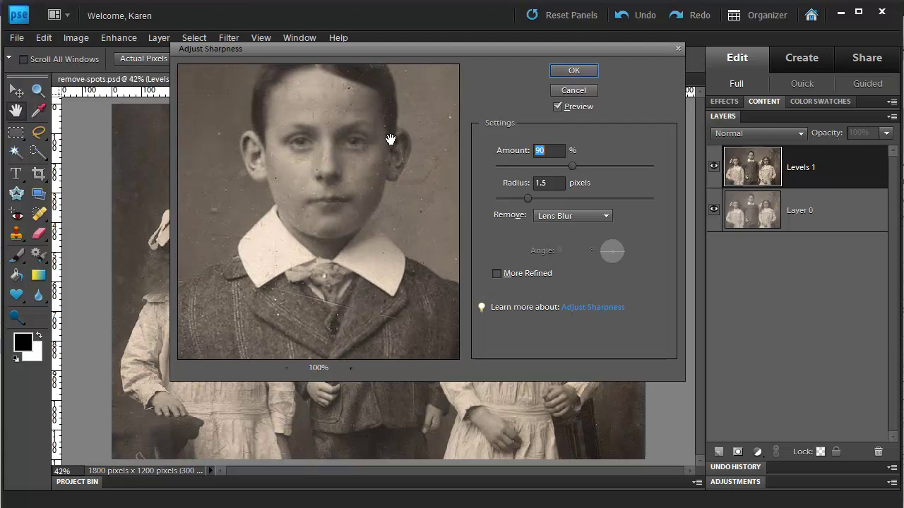
pyautogui.moveTo(389, 137); pyautogui.dragTo(381, 174)
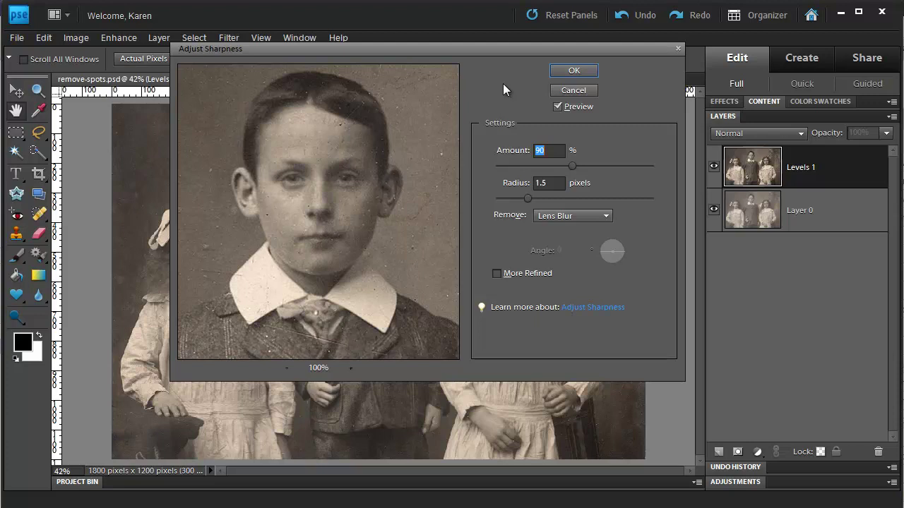
pyautogui.click(574, 71)
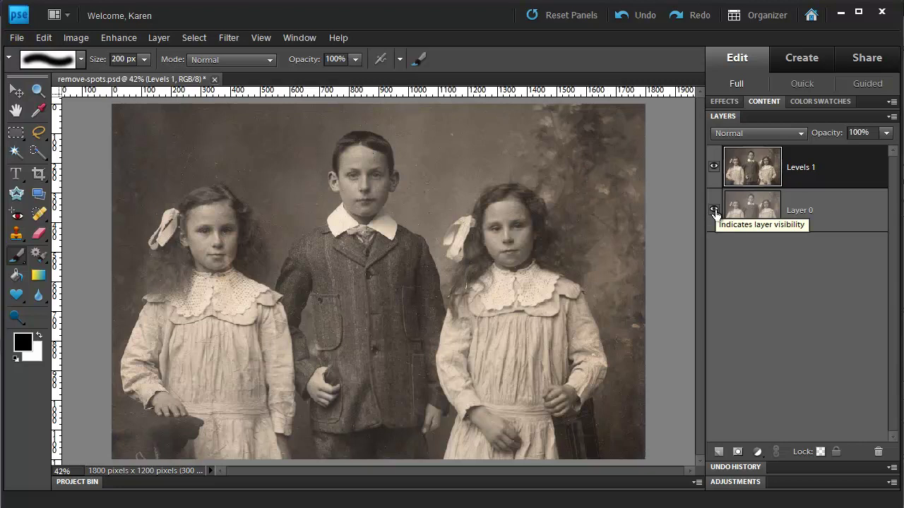
# Step: Compare the restoration with the original by showing only Layer 0, and restore the visibility of all layers
pyautogui.press('alt')
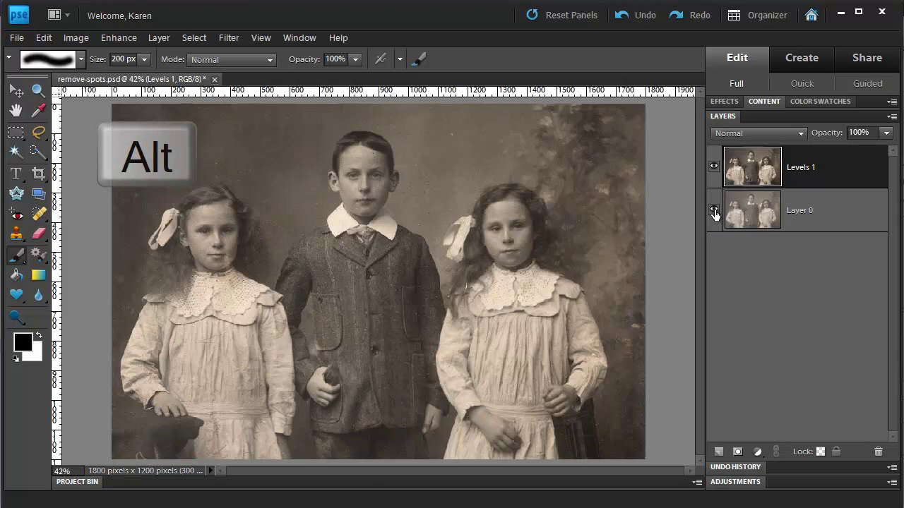
pyautogui.keyDown('alt'); pyautogui.click(714, 212); pyautogui.keyUp('alt')
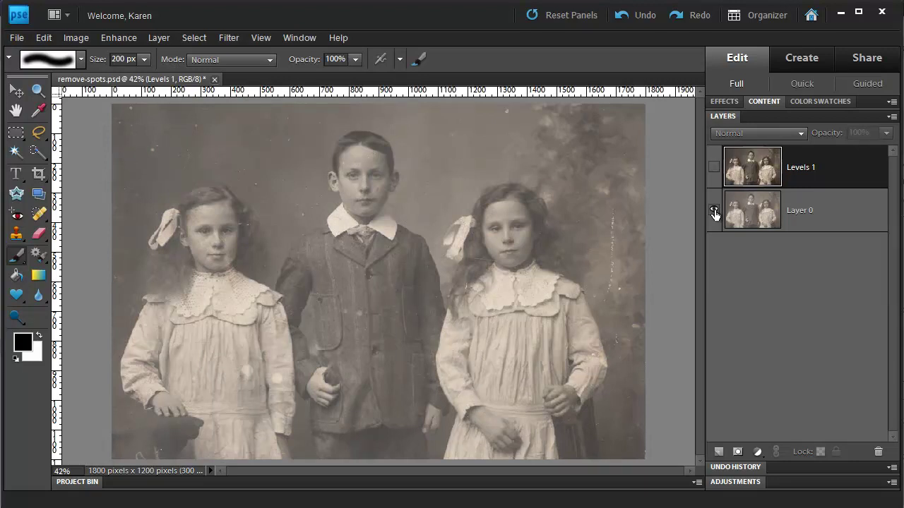
pyautogui.keyDown('alt'); pyautogui.click(714, 212); pyautogui.keyUp('alt')
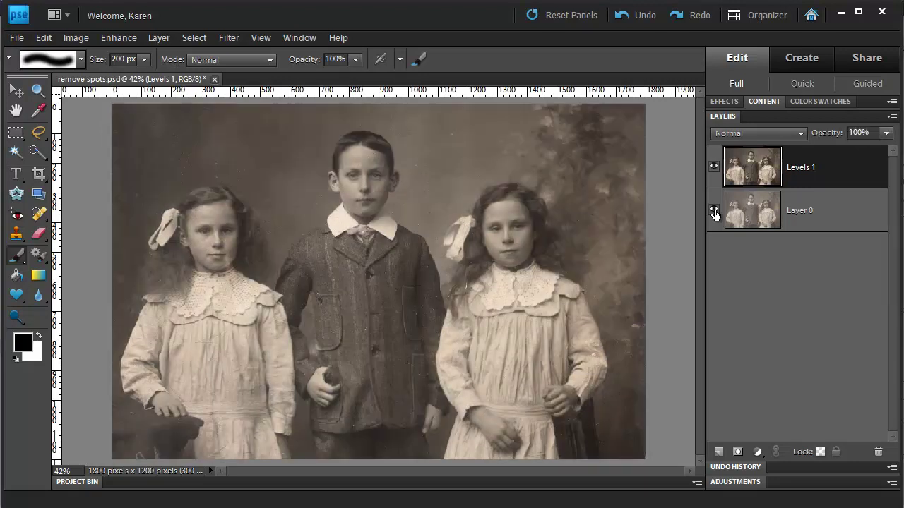